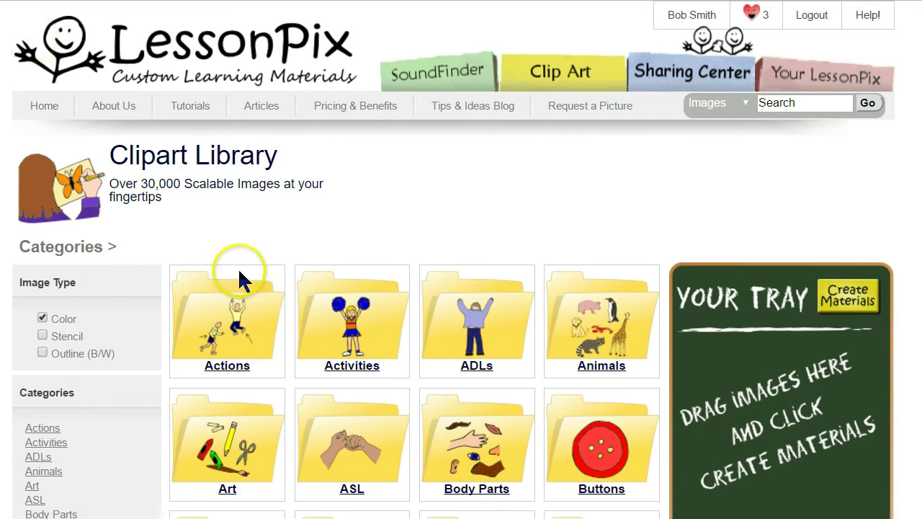
Scroll down the Clipart Library's color image categories beside the empty tray.
{"action": "scroll", "coordinate": [158, 304], "scroll_direction": "down", "scroll_amount": 6}
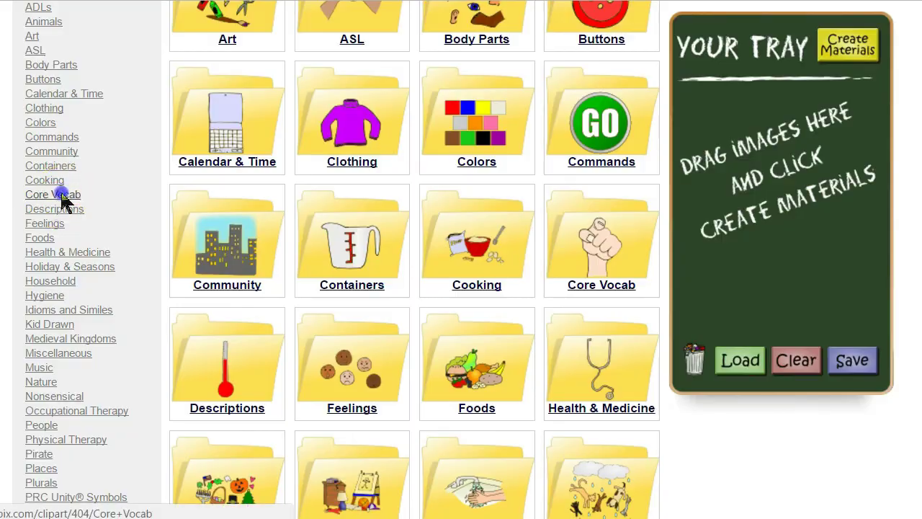
Open the Core Vocab category and find 'like' on the page.
{"action": "left_click", "coordinate": [60, 195]}
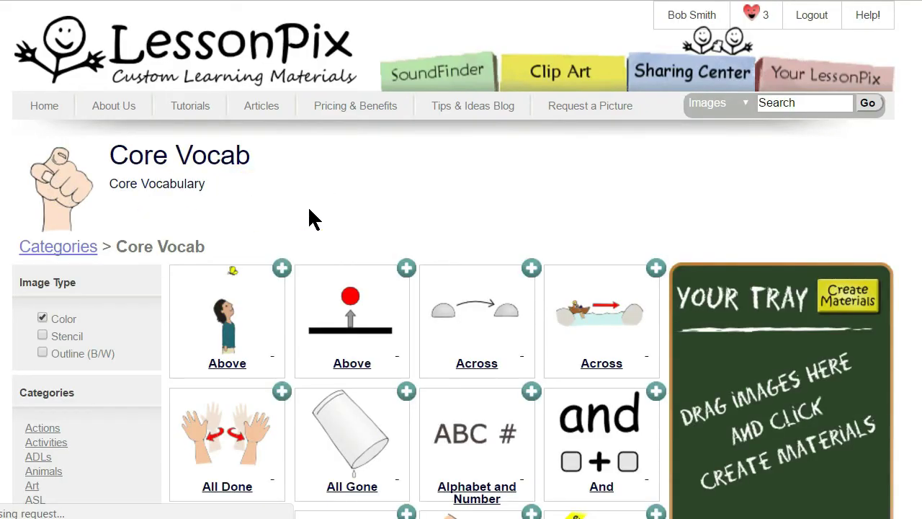
{"action": "key", "text": "ctrl+f"}
{"action": "type", "text": "like"}
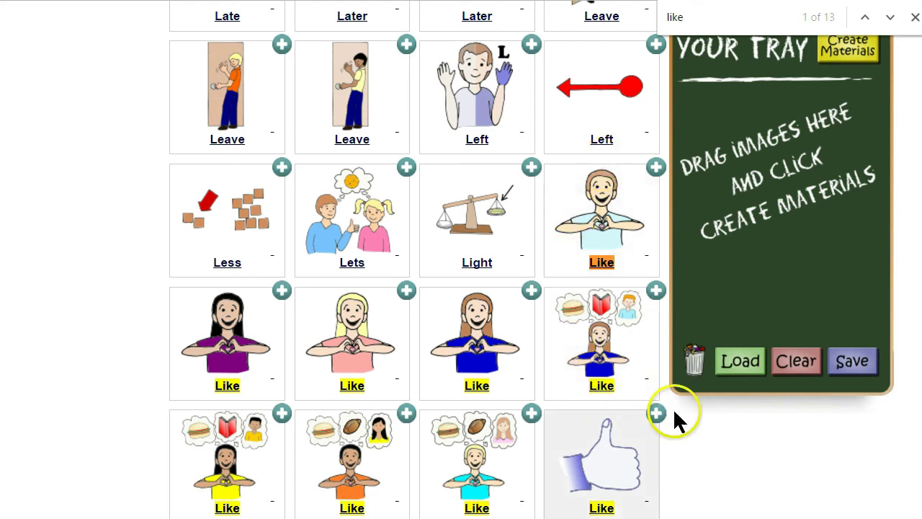
{"action": "key", "text": "Escape"}
Add the thumbs-up Like, Want and Get pictures to the tray.
{"action": "scroll", "coordinate": [696, 453], "scroll_direction": "down", "scroll_amount": 1}
{"action": "scroll", "coordinate": [695, 456], "scroll_direction": "down", "scroll_amount": 1}
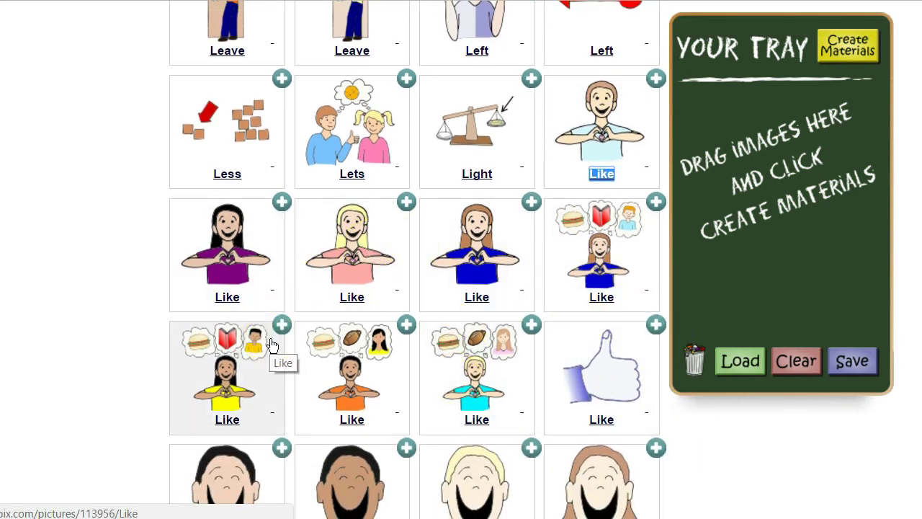
{"action": "scroll", "coordinate": [272, 346], "scroll_direction": "down", "scroll_amount": 3}
{"action": "left_click_drag", "start_coordinate": [559, 360], "coordinate": [775, 185]}
{"action": "left_click", "coordinate": [720, 270]}
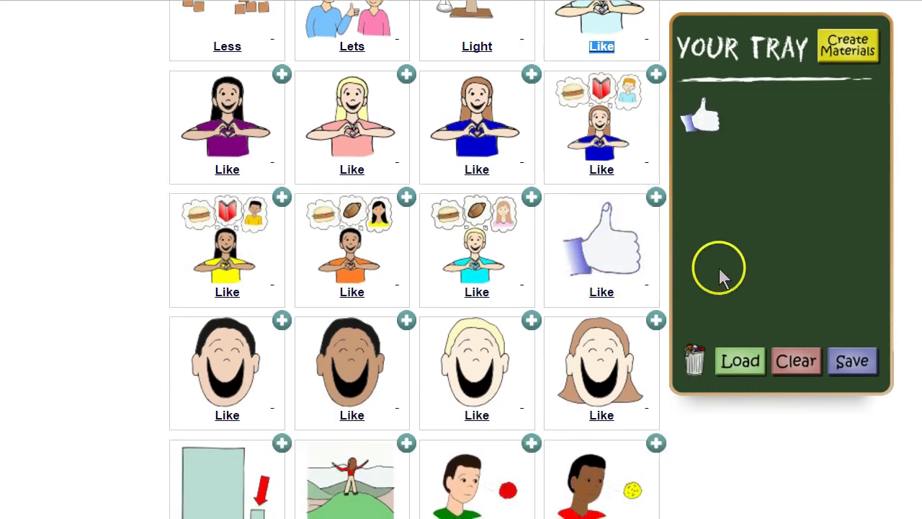
{"action": "scroll", "coordinate": [180, 144], "scroll_direction": "down", "scroll_amount": 15}
{"action": "left_click_drag", "start_coordinate": [242, 187], "coordinate": [806, 180]}
{"action": "left_click", "coordinate": [787, 265]}
{"action": "scroll", "coordinate": [206, 288], "scroll_direction": "up", "scroll_amount": 15}
{"action": "left_click_drag", "start_coordinate": [206, 289], "coordinate": [729, 206]}
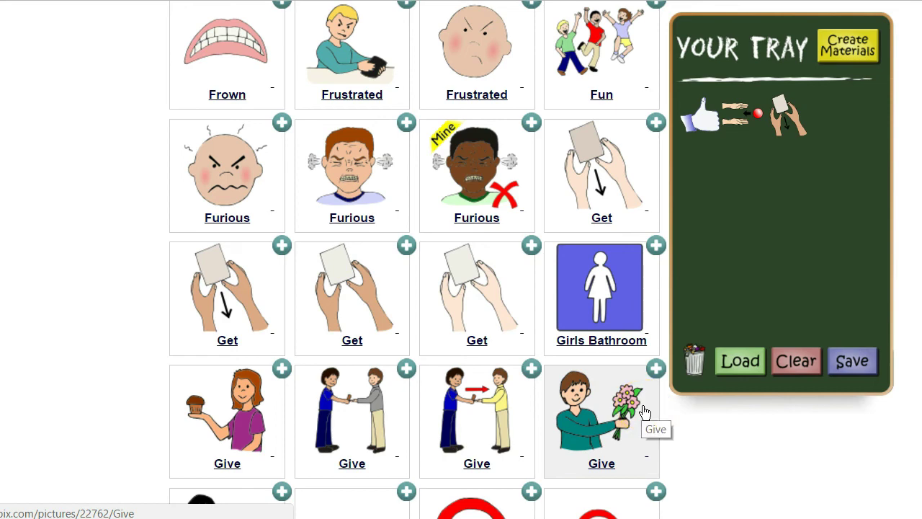
Return to the top of the page with the site search set to Images.
{"action": "scroll", "coordinate": [644, 412], "scroll_direction": "up", "scroll_amount": 10}
{"action": "left_click", "coordinate": [717, 103]}
{"action": "left_click", "coordinate": [722, 132]}
{"action": "left_click", "coordinate": [785, 104]}
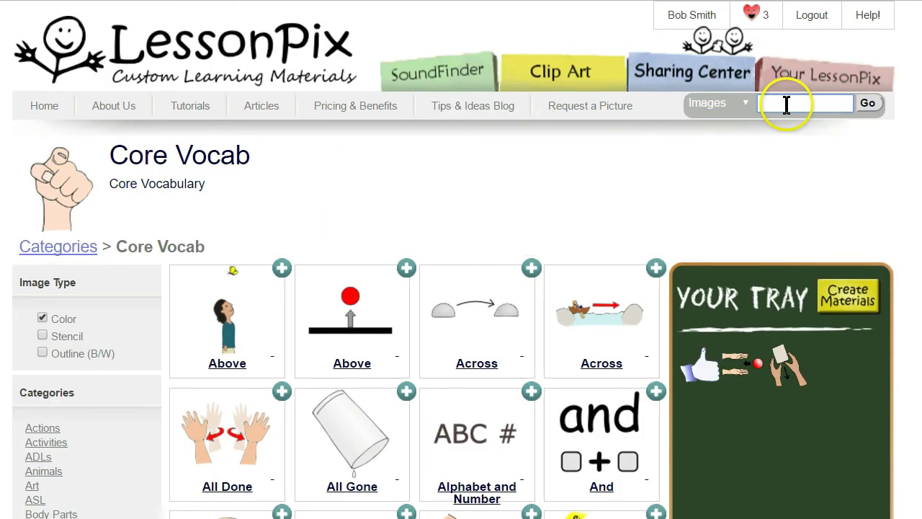
Search images for 'make' and add the wooden Structure picture to the tray.
{"action": "type", "text": "make"}
{"action": "left_click", "coordinate": [779, 123]}
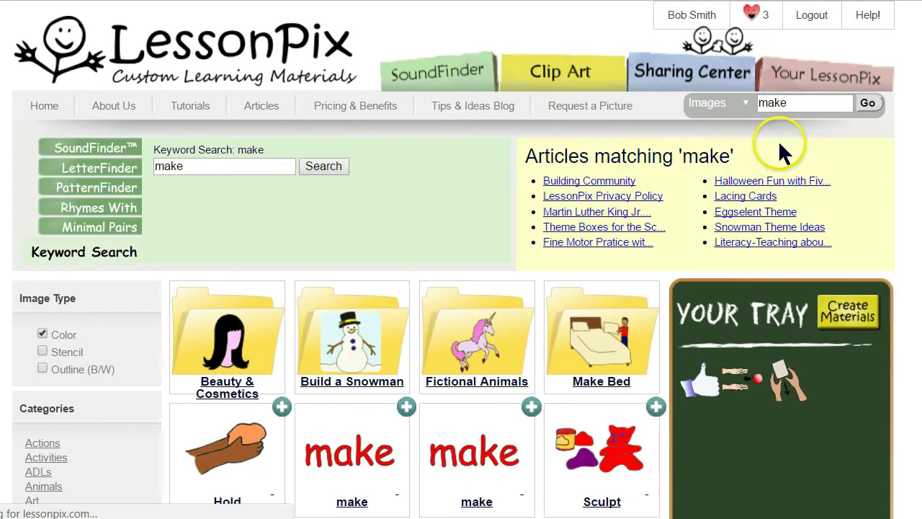
{"action": "scroll", "coordinate": [699, 223], "scroll_direction": "down", "scroll_amount": 5}
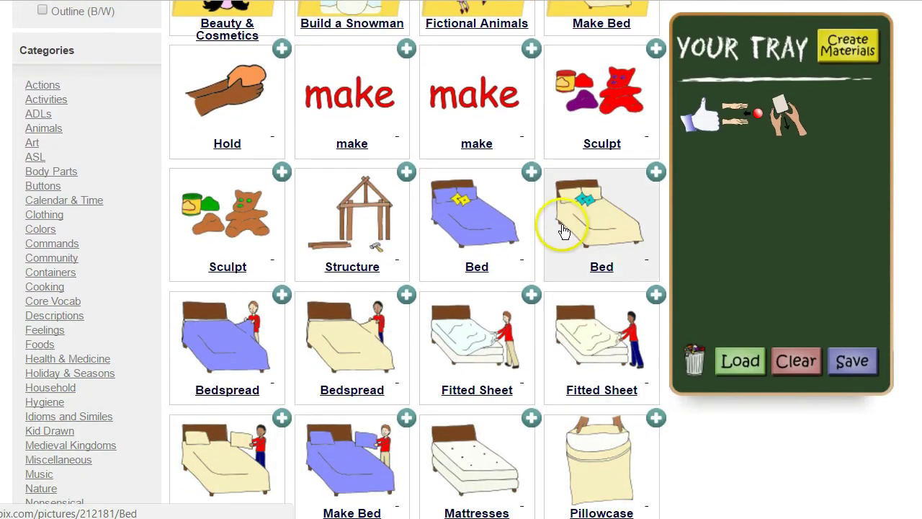
{"action": "scroll", "coordinate": [554, 263], "scroll_direction": "up", "scroll_amount": 1}
{"action": "scroll", "coordinate": [380, 160], "scroll_direction": "up", "scroll_amount": 2}
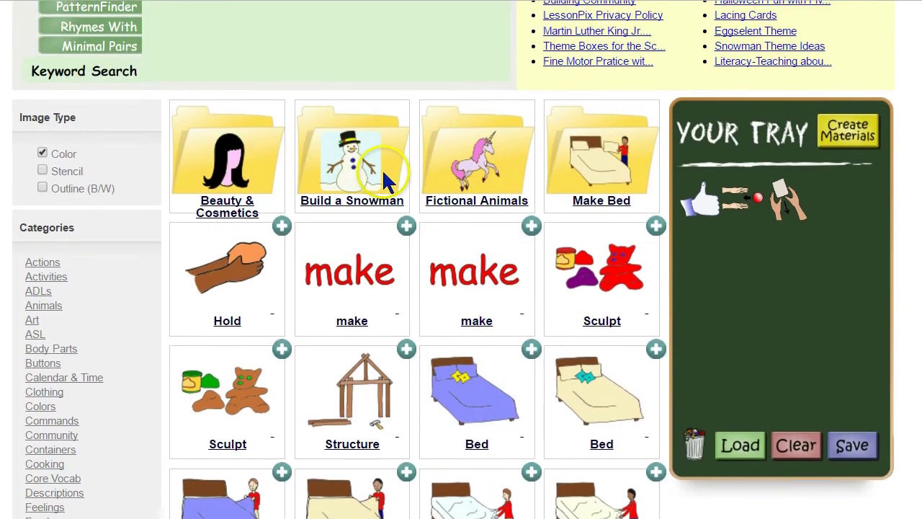
{"action": "scroll", "coordinate": [391, 237], "scroll_direction": "down", "scroll_amount": 1}
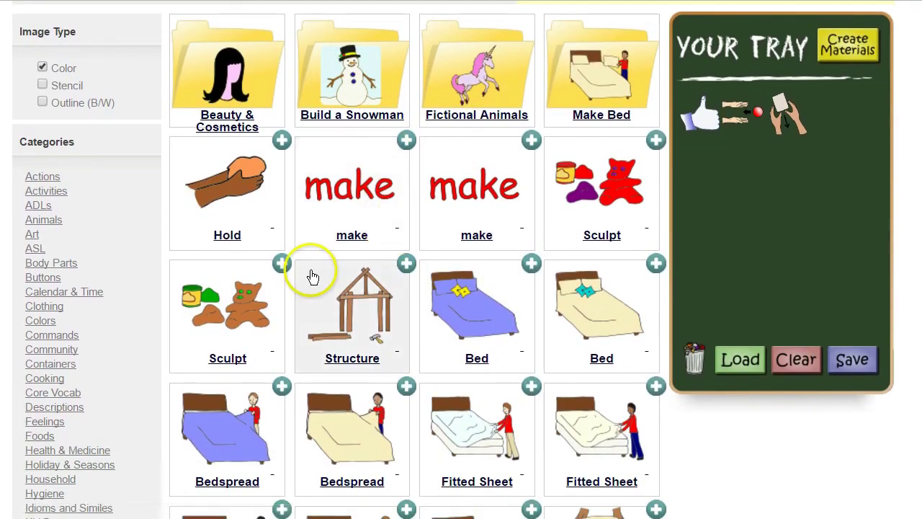
{"action": "mouse_move", "coordinate": [347, 305]}
{"action": "left_mouse_down"}
{"action": "mouse_move", "coordinate": [382, 306]}
{"action": "mouse_move", "coordinate": [758, 183]}
{"action": "left_mouse_up"}
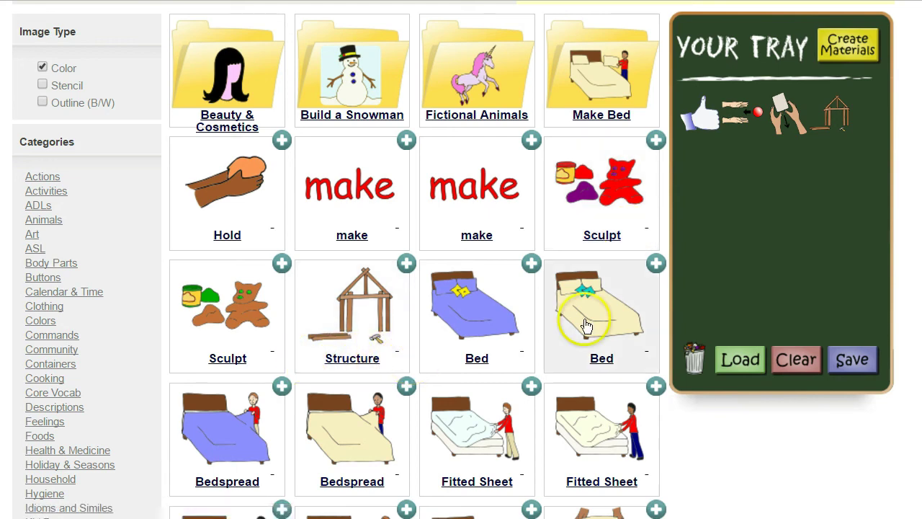
{"action": "scroll", "coordinate": [583, 328], "scroll_direction": "up", "scroll_amount": 4}
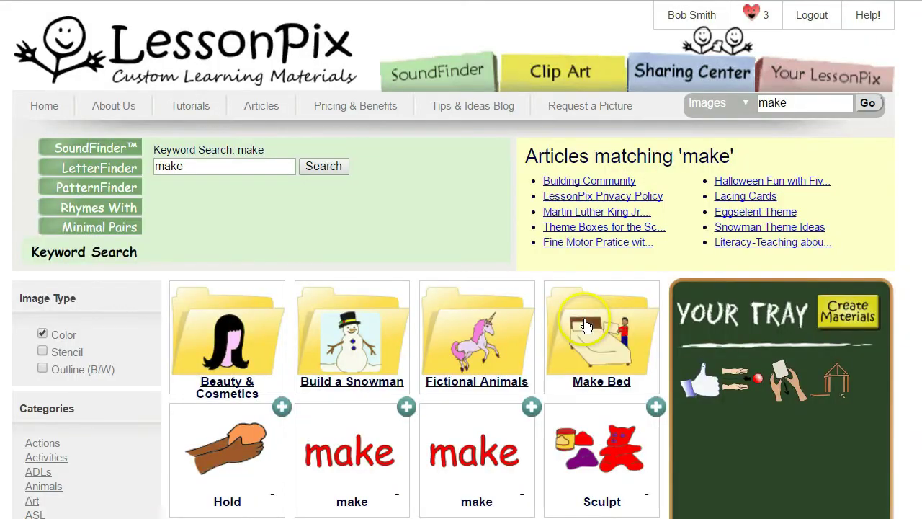
Search the Sharing Center for 'core' and browse the shared core vocabulary boards.
{"action": "left_click", "coordinate": [656, 68]}
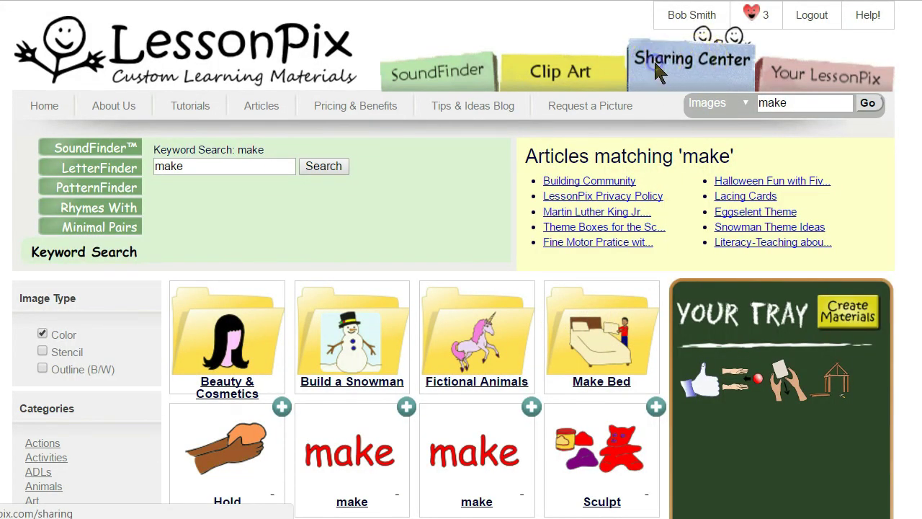
{"action": "left_click", "coordinate": [767, 414]}
{"action": "type", "text": "core"}
{"action": "key", "text": "Return"}
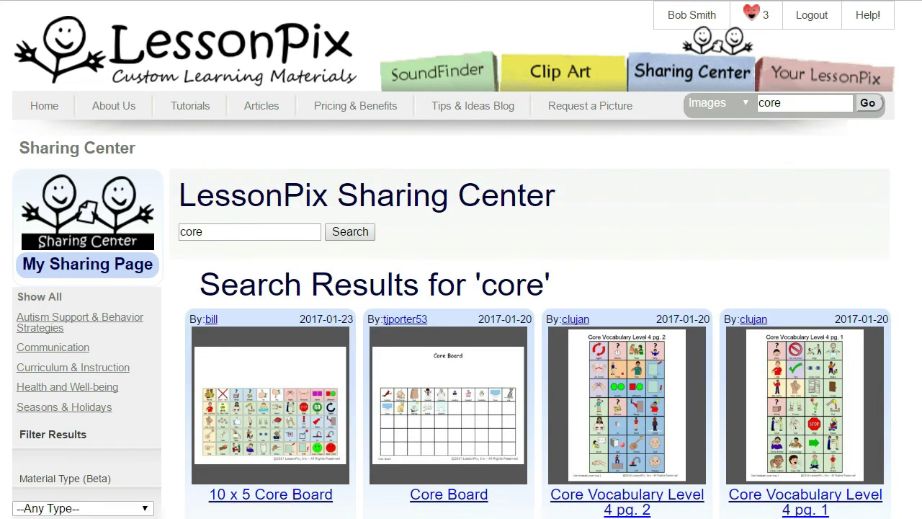
{"action": "scroll", "coordinate": [856, 178], "scroll_direction": "down", "scroll_amount": 7}
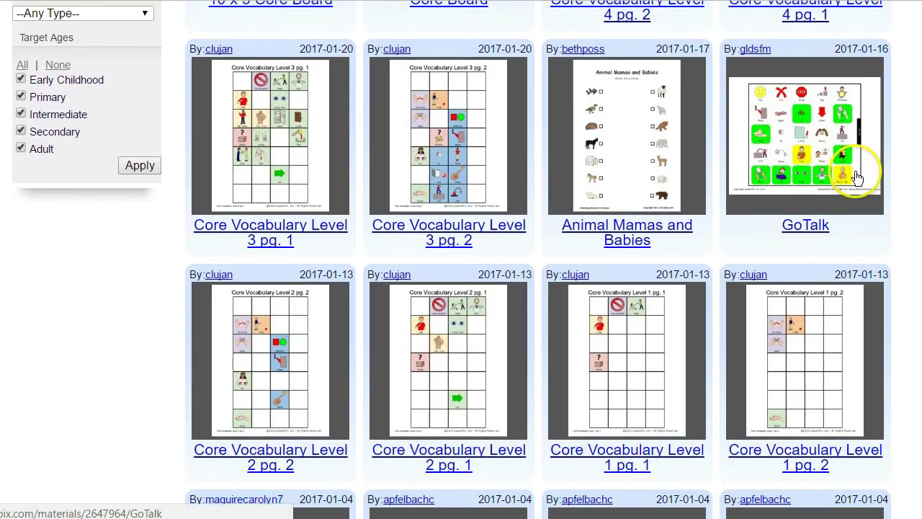
{"action": "scroll", "coordinate": [856, 177], "scroll_direction": "down", "scroll_amount": 9}
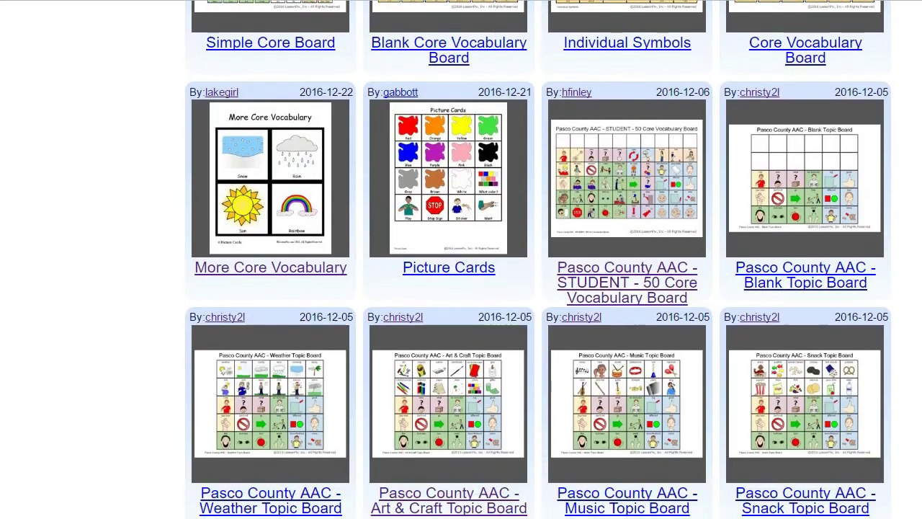
{"action": "scroll", "coordinate": [538, 259], "scroll_direction": "down", "scroll_amount": 1}
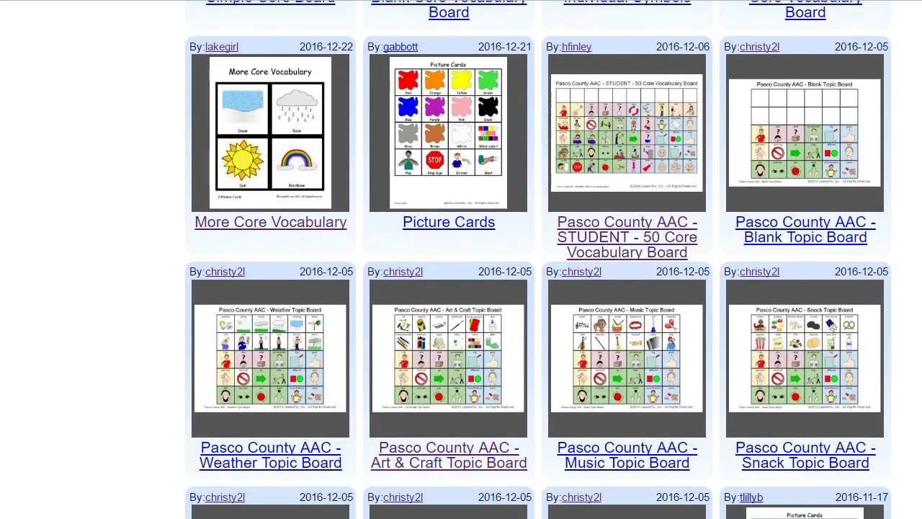
Open the shared Pasco County AAC - STUDENT - 50 Core Vocabulary Board.
{"action": "left_click", "coordinate": [602, 229]}
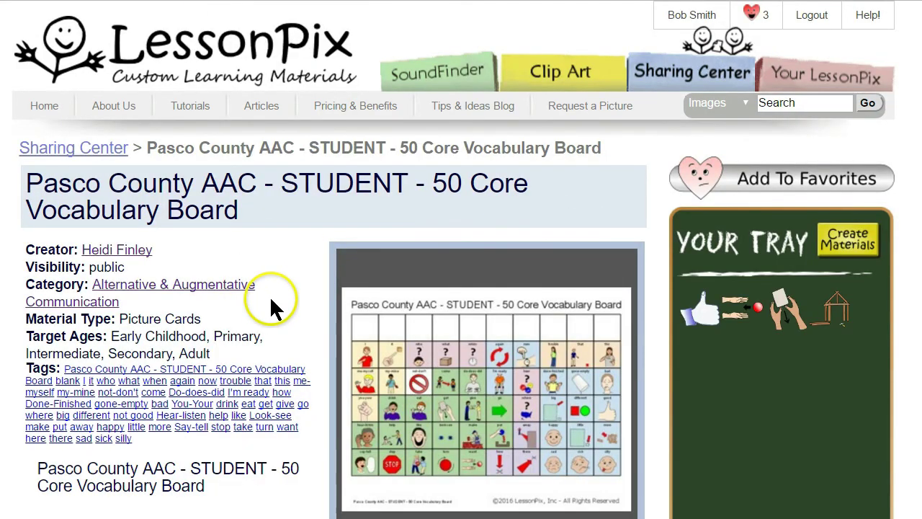
{"action": "scroll", "coordinate": [269, 295], "scroll_direction": "down", "scroll_amount": 4}
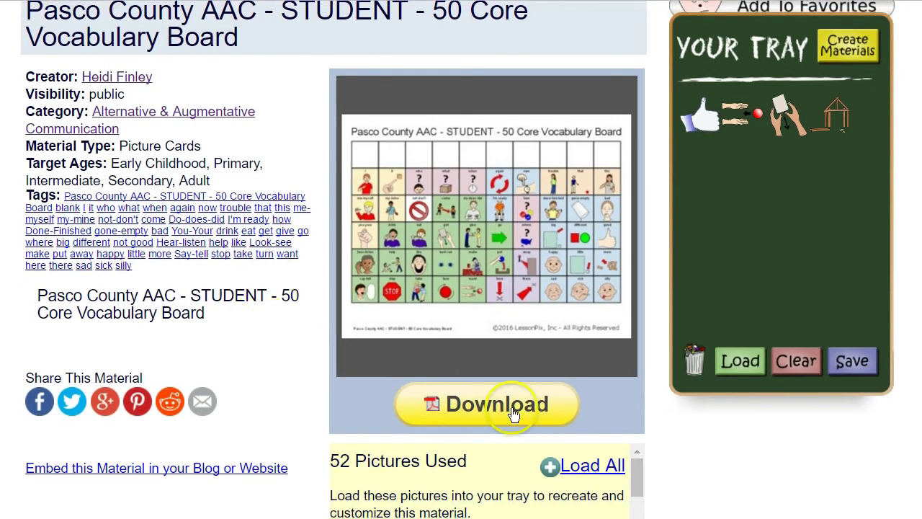
{"action": "scroll", "coordinate": [511, 412], "scroll_direction": "down", "scroll_amount": 5}
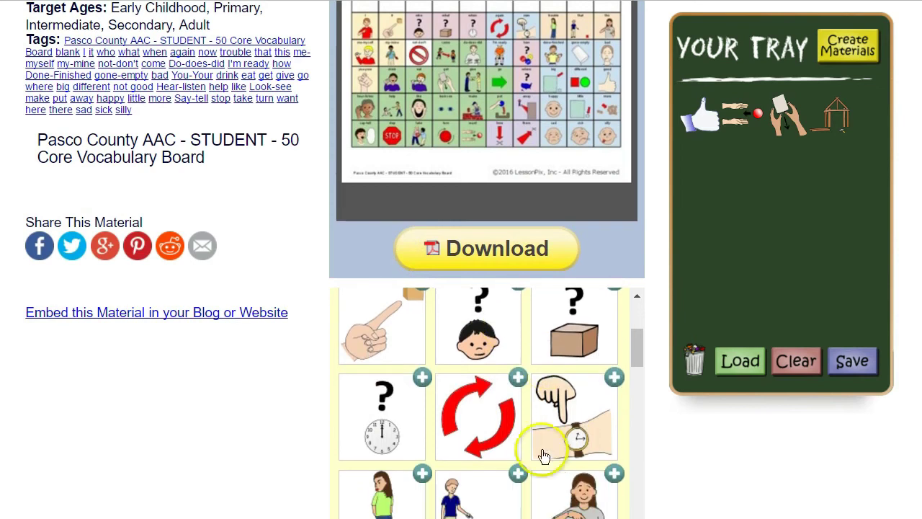
{"action": "left_click_drag", "start_coordinate": [633, 396], "coordinate": [638, 308]}
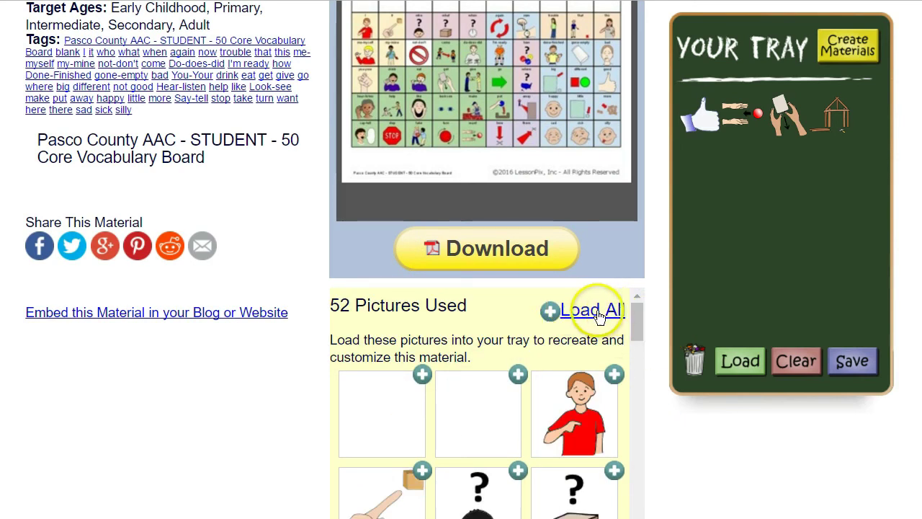
{"action": "scroll", "coordinate": [658, 439], "scroll_direction": "down", "scroll_amount": 2}
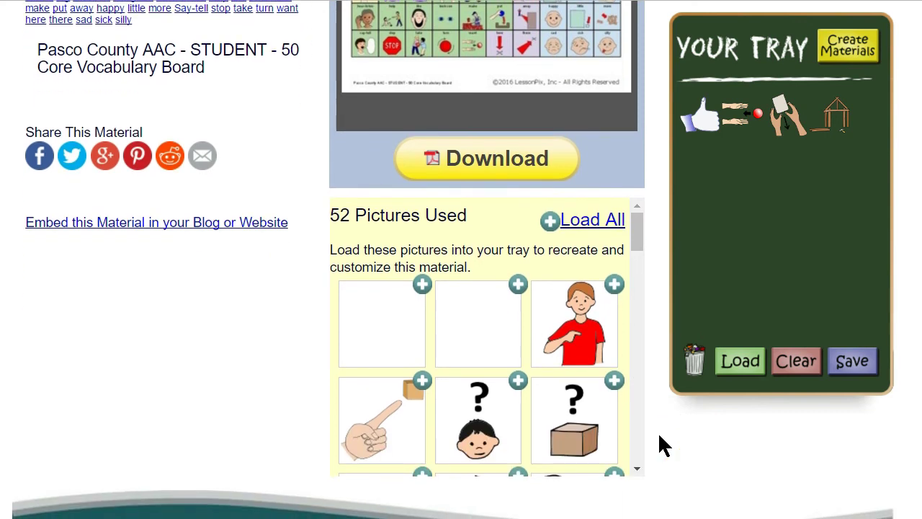
Add the me, pointing-hand, who, box and clock question pictures to the tray.
{"action": "left_click", "coordinate": [614, 283]}
{"action": "left_click", "coordinate": [422, 379]}
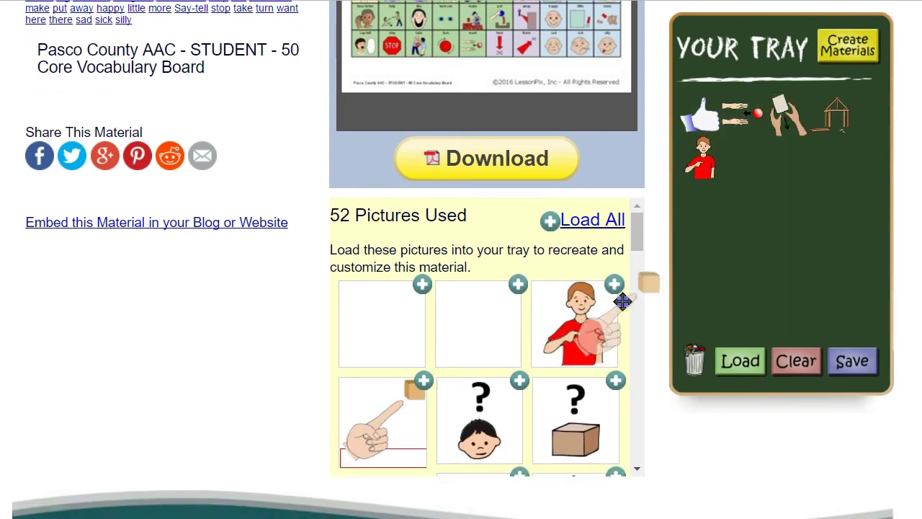
{"action": "left_click", "coordinate": [490, 418]}
{"action": "left_click", "coordinate": [572, 422]}
{"action": "left_click_drag", "start_coordinate": [638, 237], "coordinate": [638, 256]}
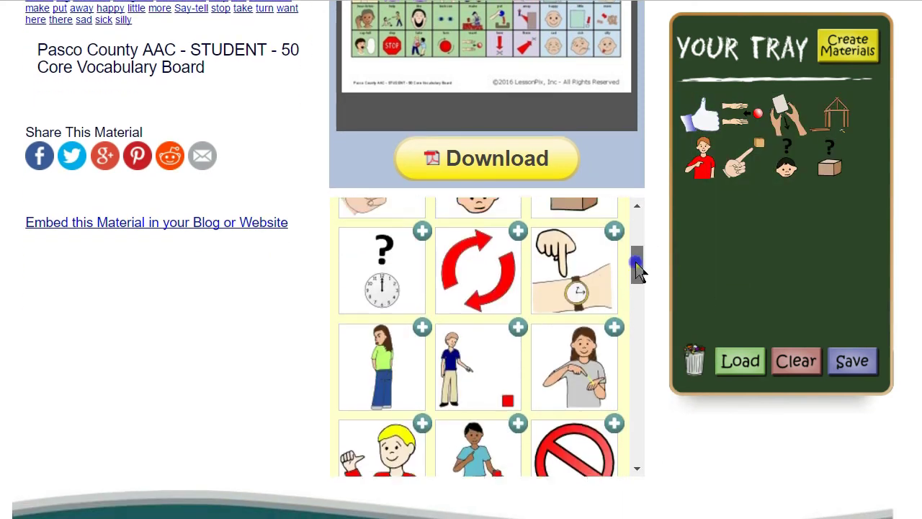
{"action": "left_click", "coordinate": [373, 361]}
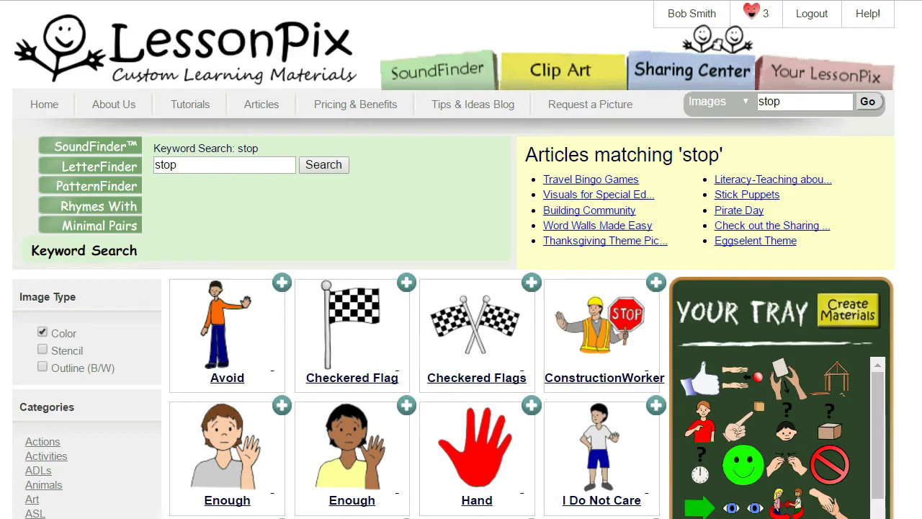
{"action": "scroll", "coordinate": [453, 260], "scroll_direction": "down", "scroll_amount": 3}
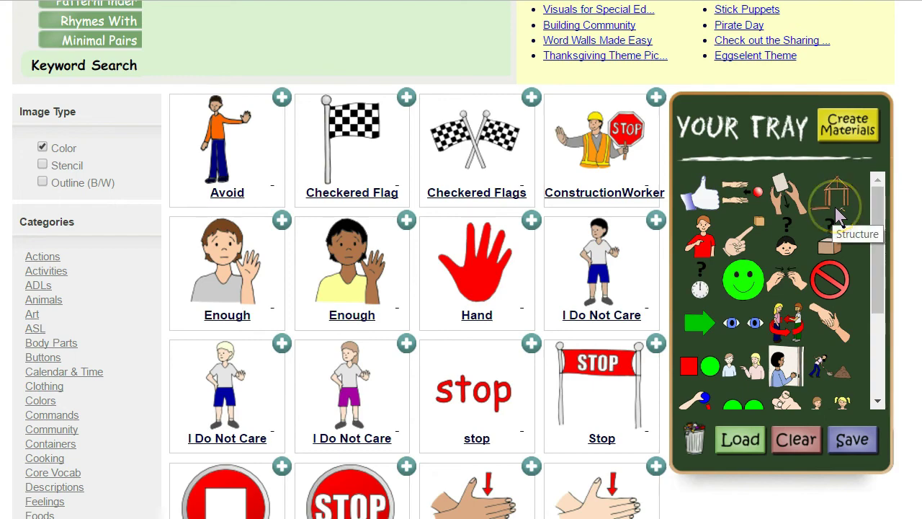
Make a Communication Board from the tray pictures and advance to Picture Details.
{"action": "left_click", "coordinate": [850, 144]}
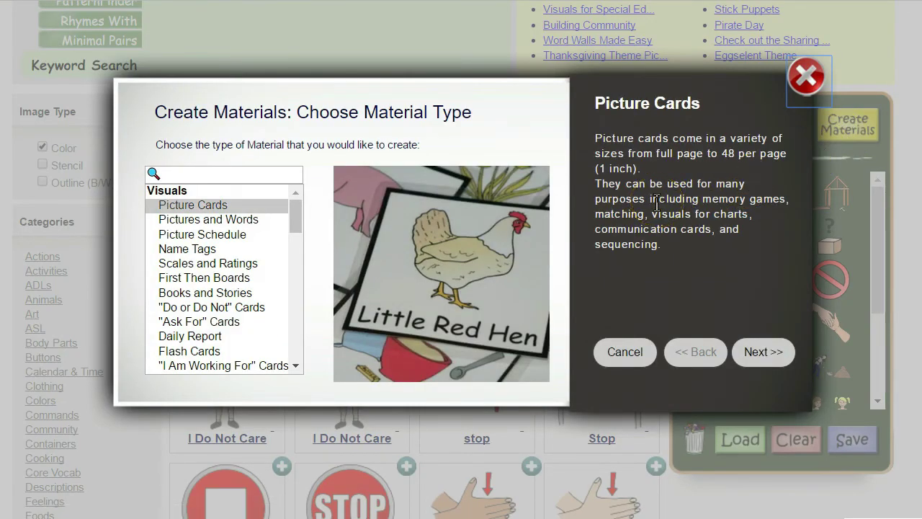
{"action": "left_click_drag", "start_coordinate": [296, 216], "coordinate": [303, 260]}
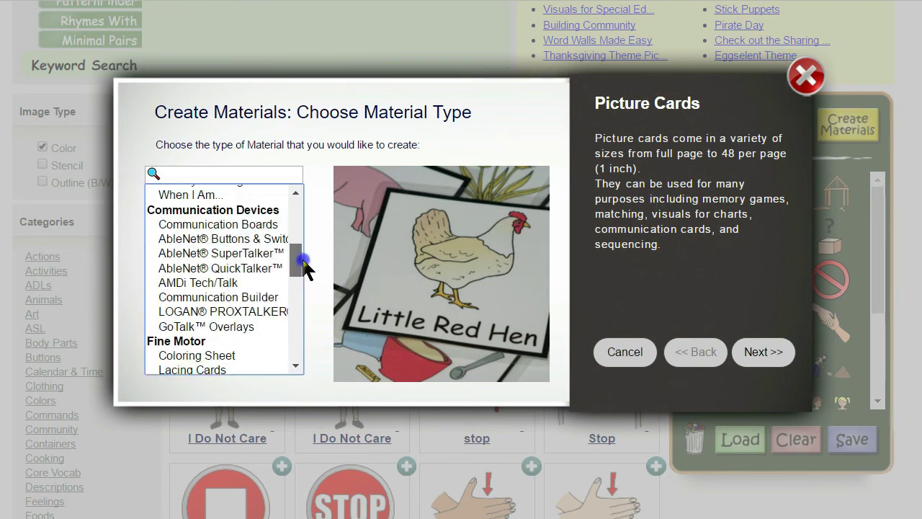
{"action": "left_click", "coordinate": [198, 224]}
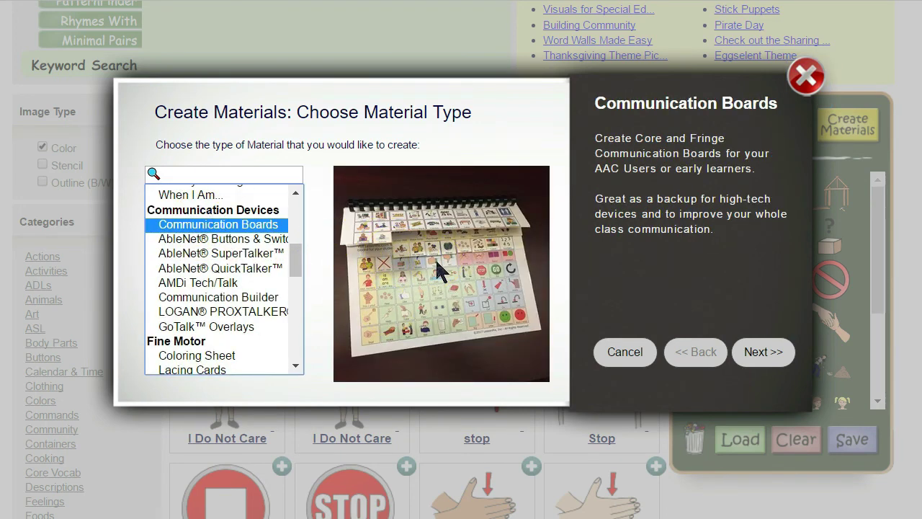
{"action": "left_click", "coordinate": [231, 171]}
{"action": "type", "text": "core"}
{"action": "double_click", "coordinate": [237, 173]}
{"action": "type", "text": "fringe"}
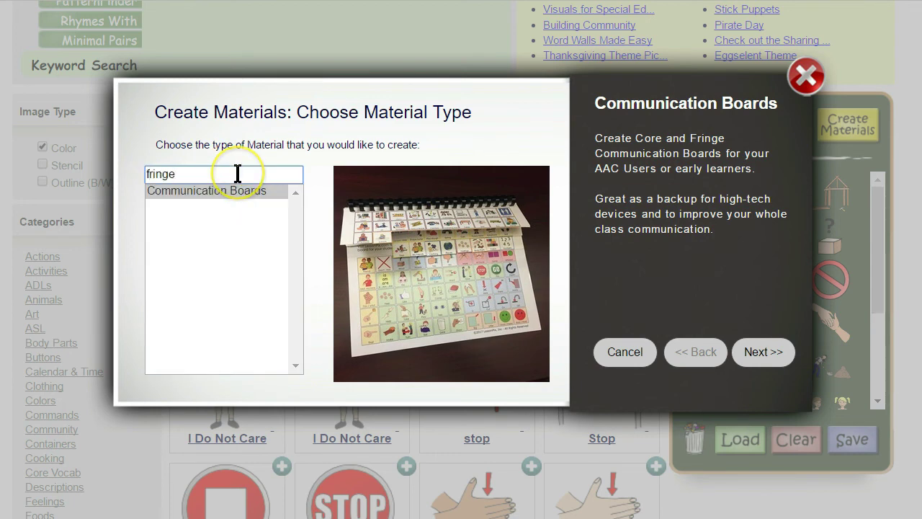
{"action": "left_click", "coordinate": [241, 191]}
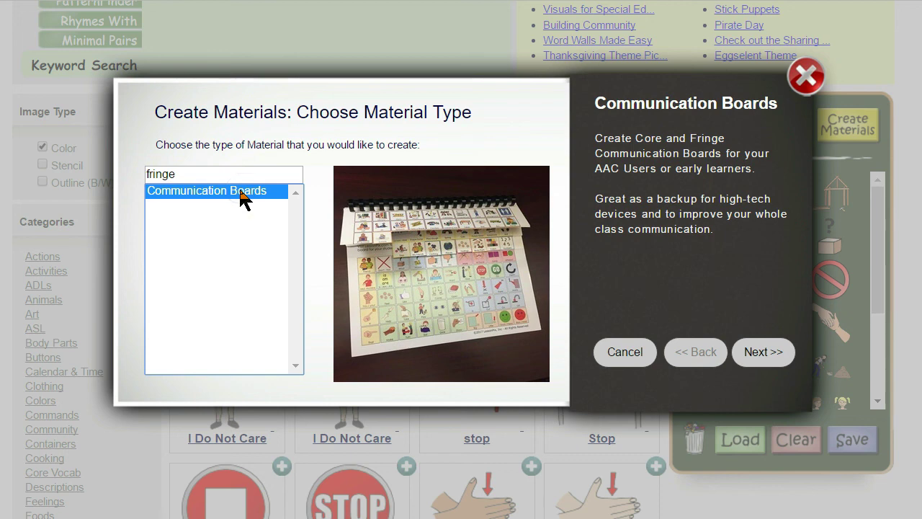
{"action": "left_click", "coordinate": [759, 350]}
{"action": "left_click", "coordinate": [282, 292]}
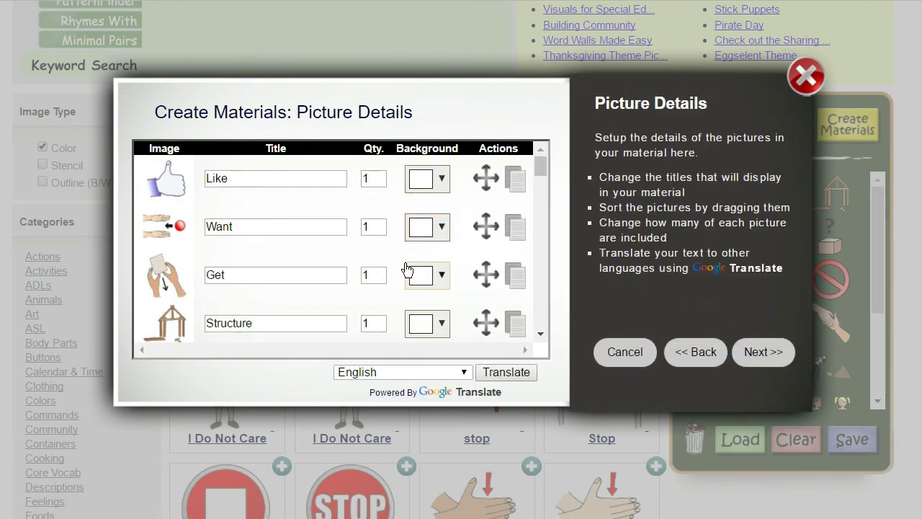
{"action": "mouse_move", "coordinate": [537, 165]}
{"action": "left_mouse_down"}
{"action": "mouse_move", "coordinate": [539, 184]}
{"action": "mouse_move", "coordinate": [539, 165]}
{"action": "left_mouse_up"}
{"action": "left_click", "coordinate": [555, 229]}
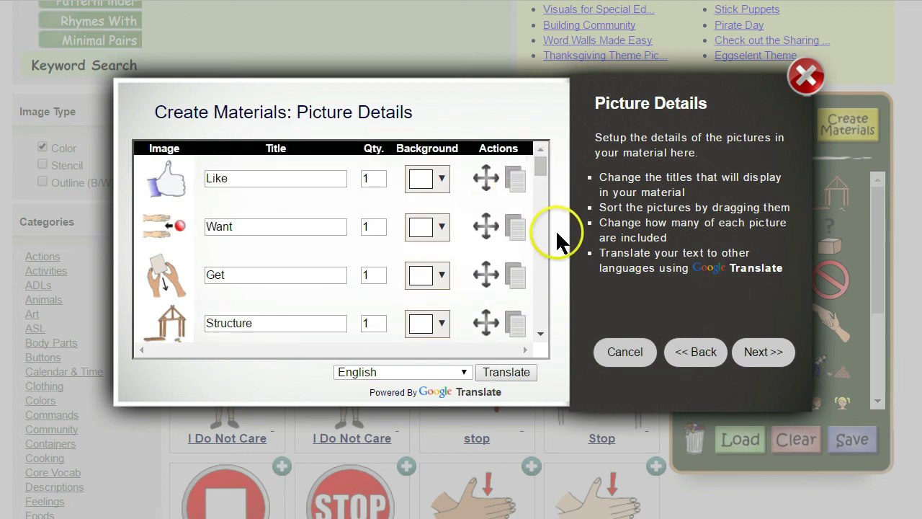
{"action": "left_click", "coordinate": [758, 357]}
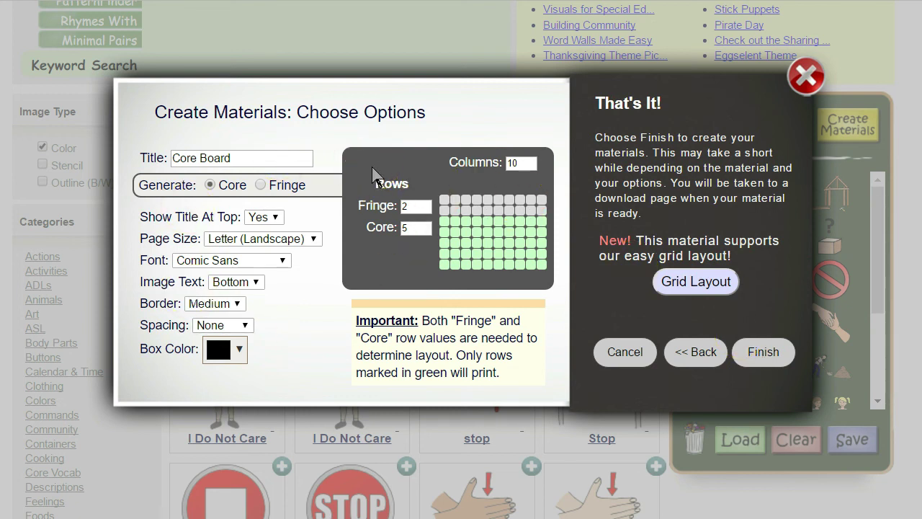
Retitle the core board 'Core Words' with 9 columns and 4 core rows.
{"action": "double_click", "coordinate": [209, 158]}
{"action": "type", "text": "Words"}
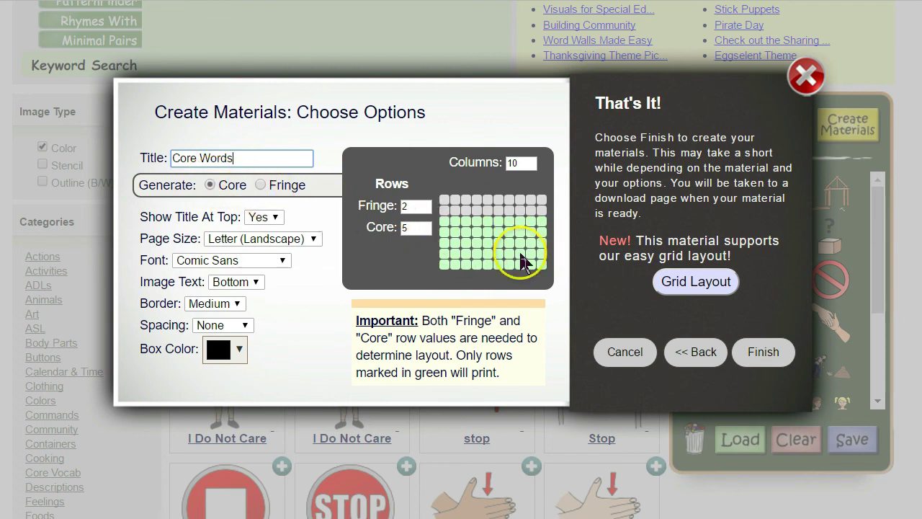
{"action": "left_click", "coordinate": [258, 184]}
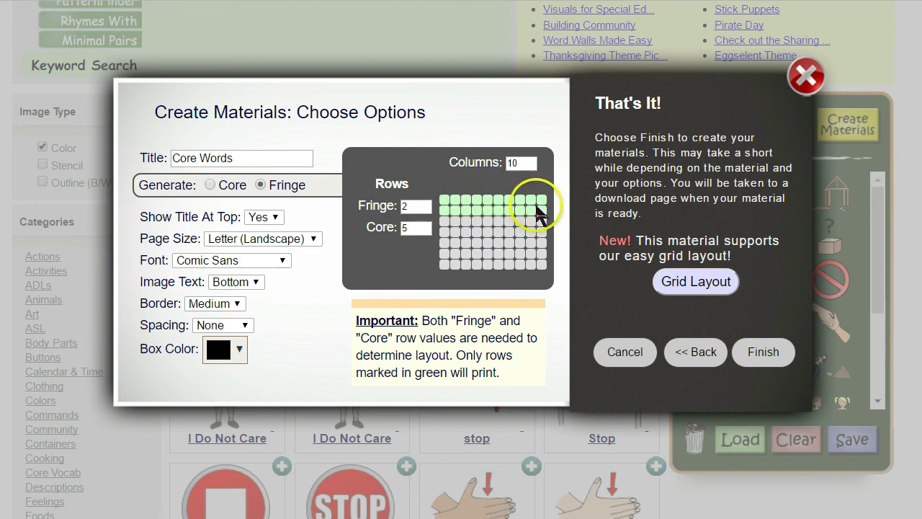
{"action": "left_click", "coordinate": [210, 185]}
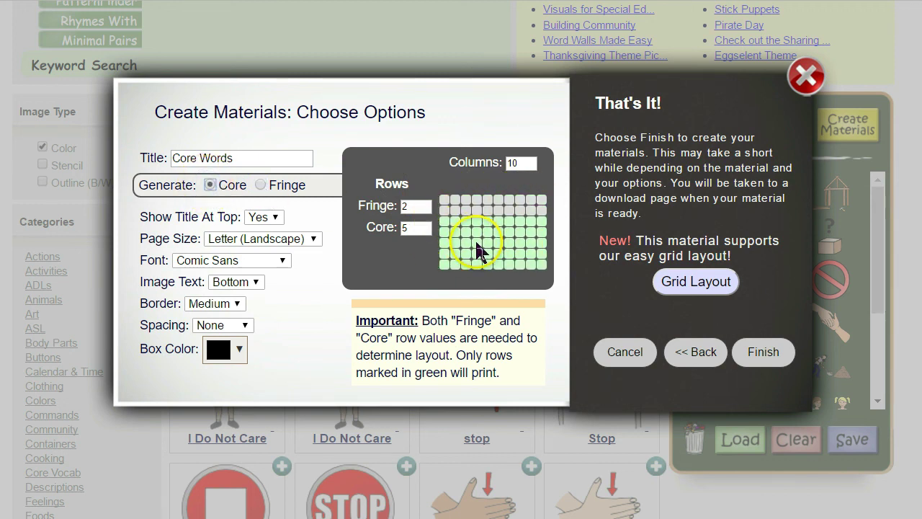
{"action": "left_click", "coordinate": [529, 167]}
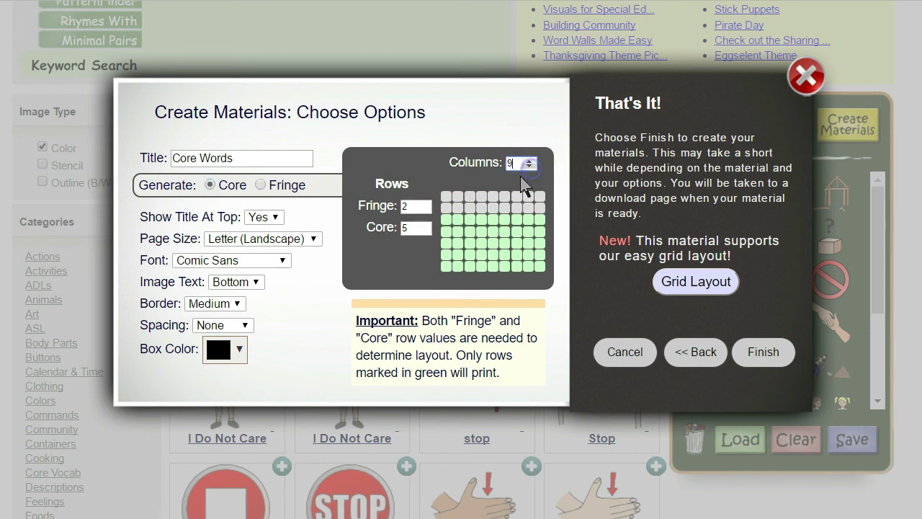
{"action": "left_click", "coordinate": [425, 231]}
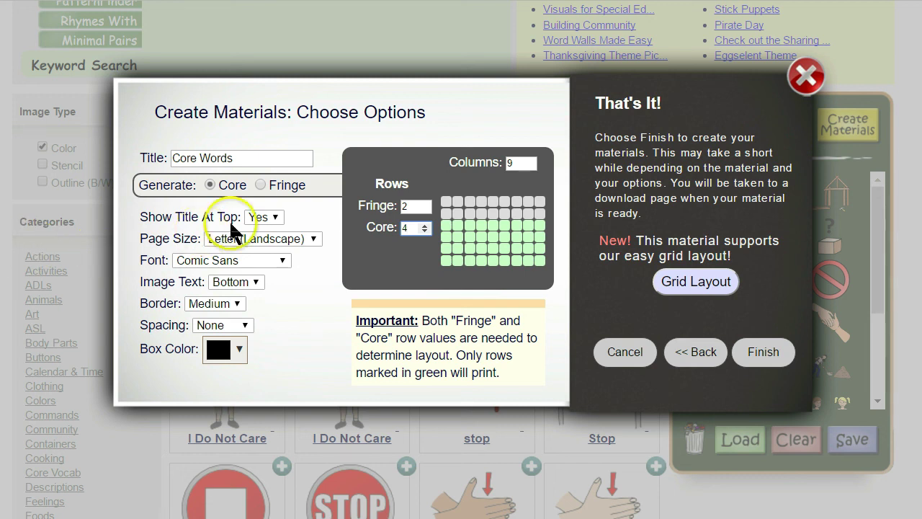
Keep the title at the top, use Century Gothic font and Narrow spacing.
{"action": "left_click", "coordinate": [265, 216]}
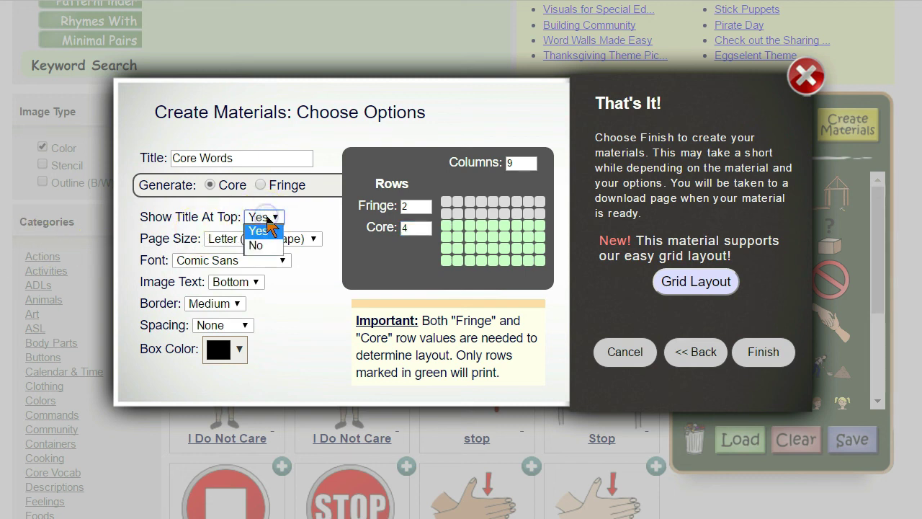
{"action": "left_click", "coordinate": [319, 207]}
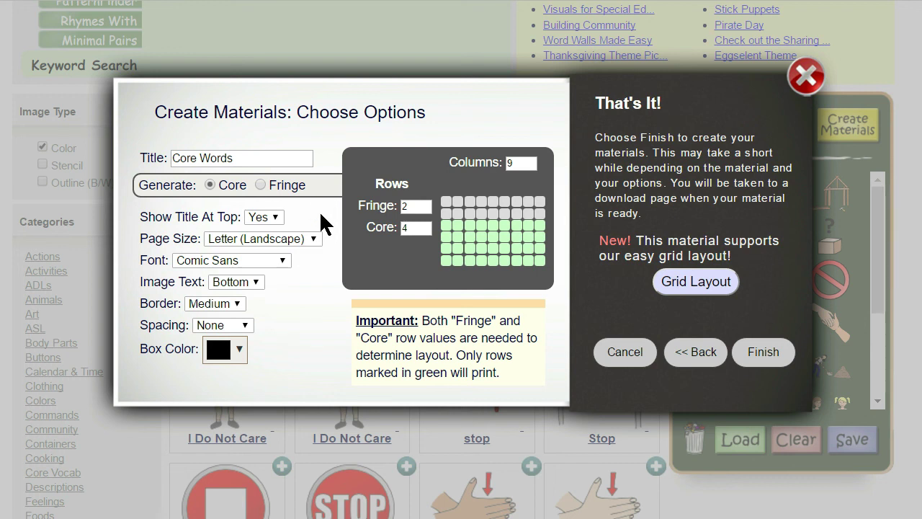
{"action": "left_click", "coordinate": [259, 240]}
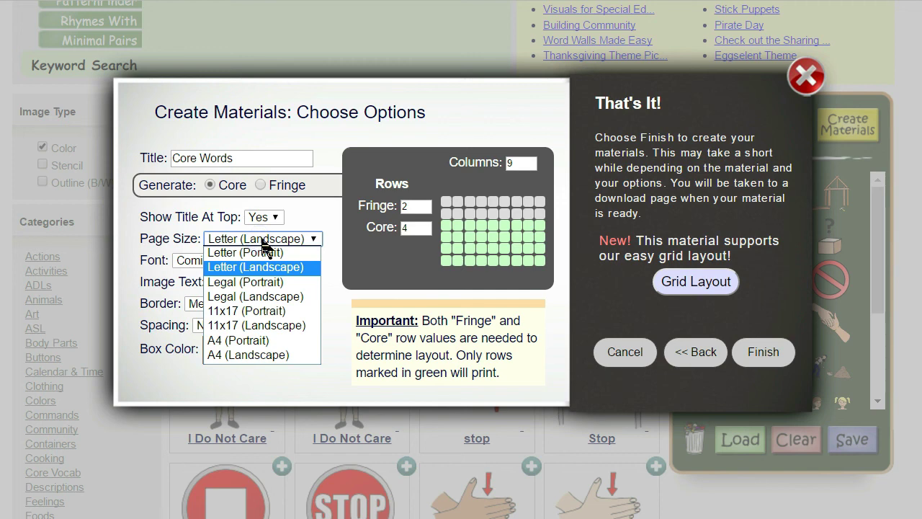
{"action": "left_click", "coordinate": [343, 267]}
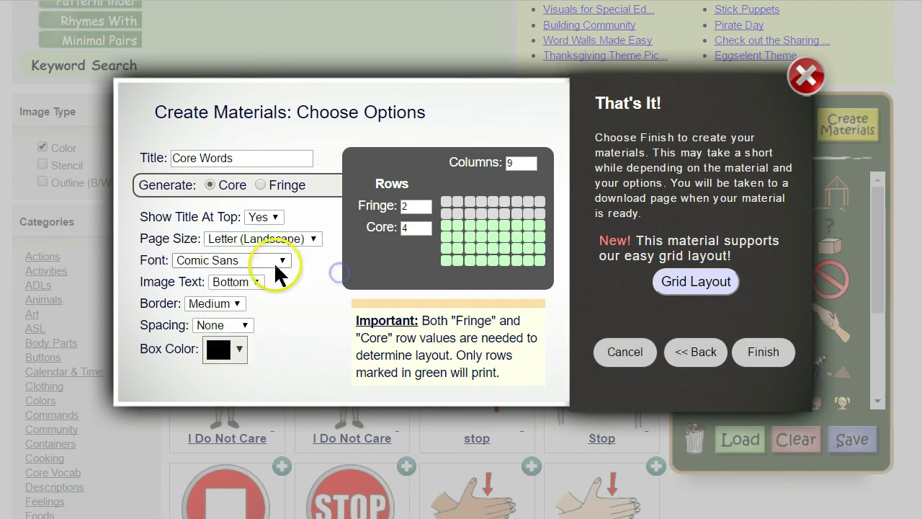
{"action": "left_click", "coordinate": [281, 262]}
{"action": "left_click", "coordinate": [268, 423]}
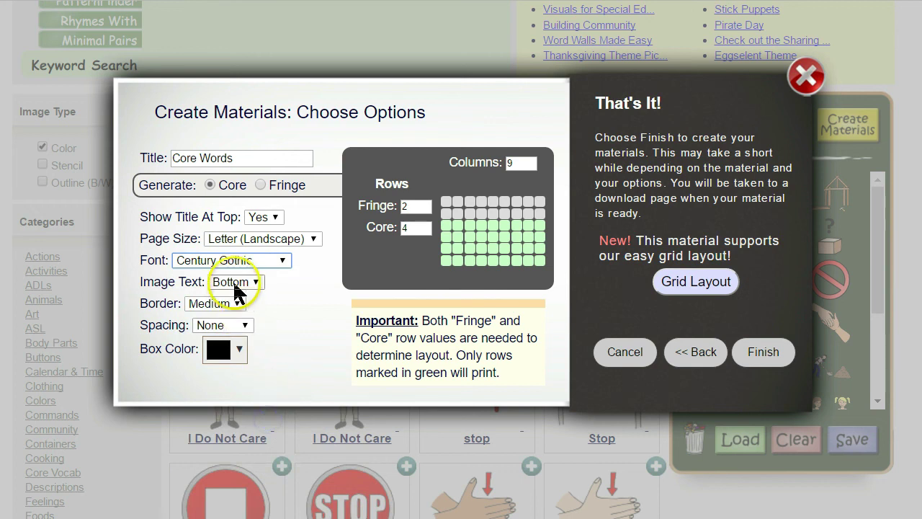
{"action": "left_click", "coordinate": [245, 326]}
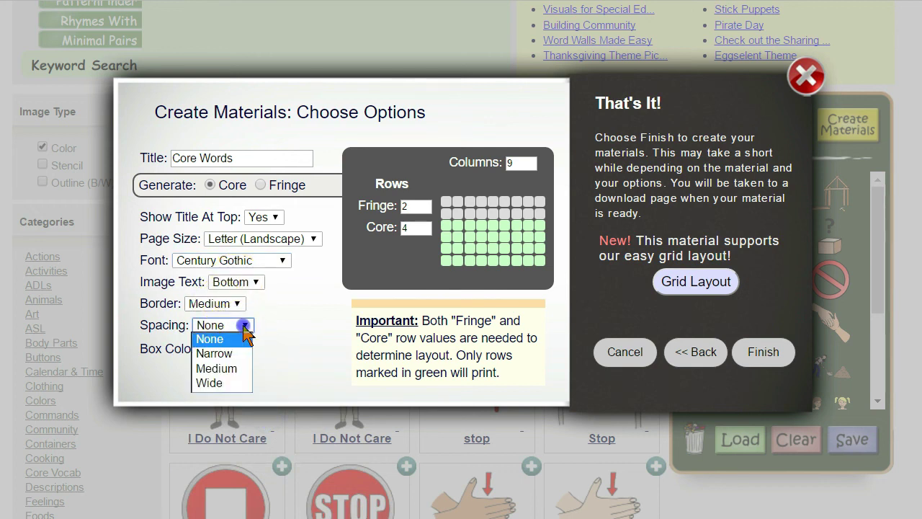
{"action": "left_click", "coordinate": [232, 354]}
{"action": "left_click", "coordinate": [305, 358]}
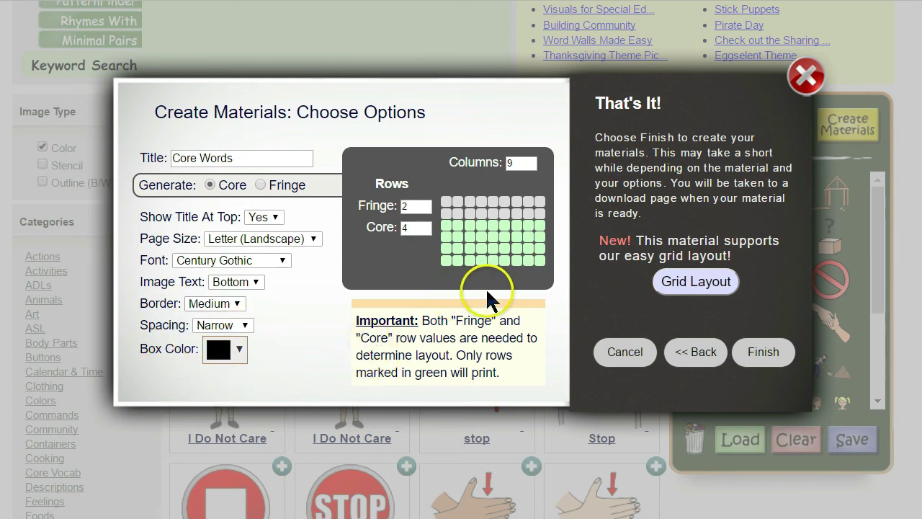
{"action": "left_click", "coordinate": [696, 281]}
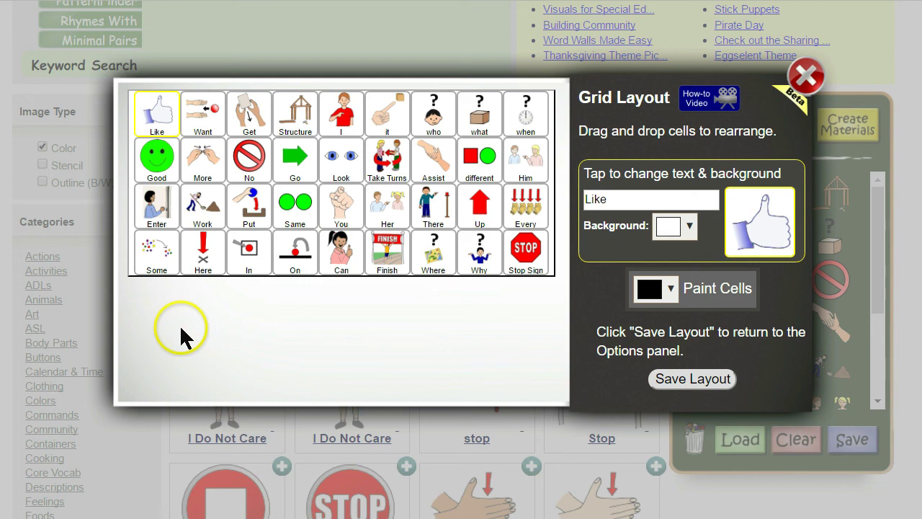
Move the Stop Sign cell back into the grid's last row.
{"action": "left_click", "coordinate": [217, 329]}
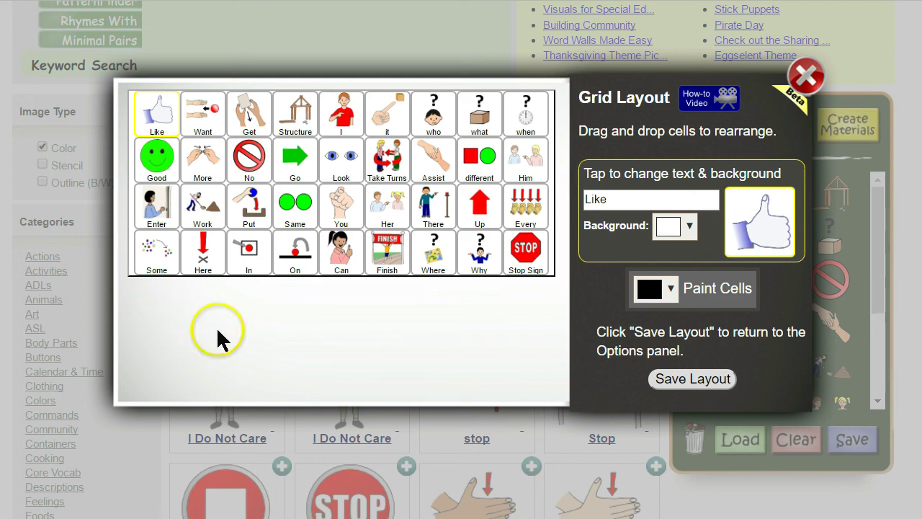
{"action": "left_click_drag", "start_coordinate": [526, 250], "coordinate": [446, 245]}
{"action": "left_click", "coordinate": [321, 322]}
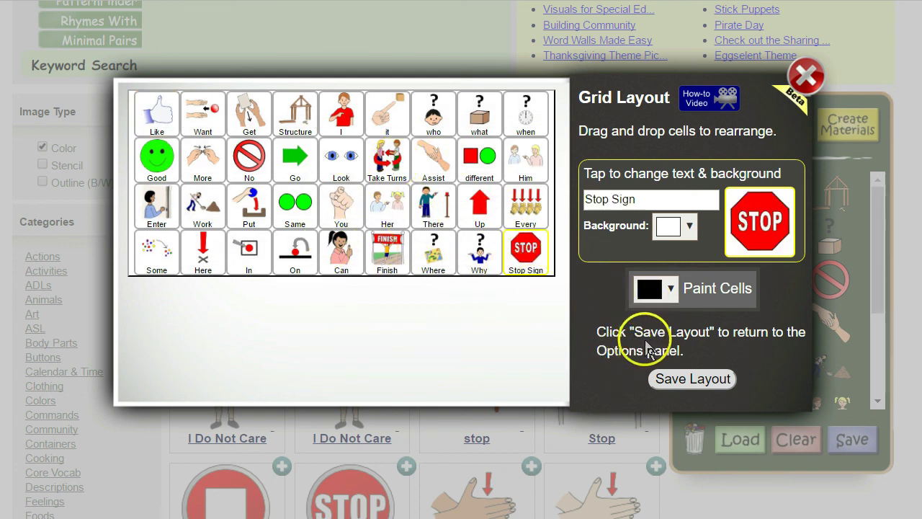
Paint the Like, Want, Get, Go and Look cells pale green and save the grid.
{"action": "left_click", "coordinate": [671, 290]}
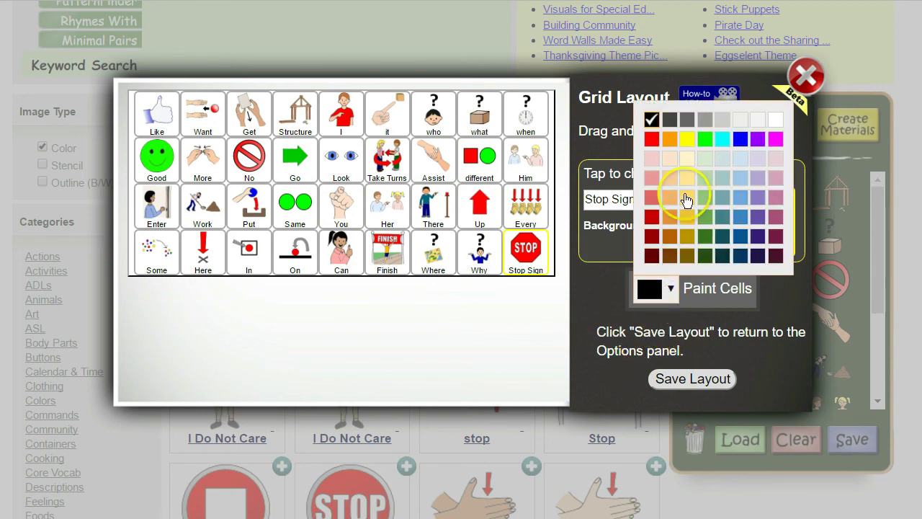
{"action": "left_click", "coordinate": [705, 160]}
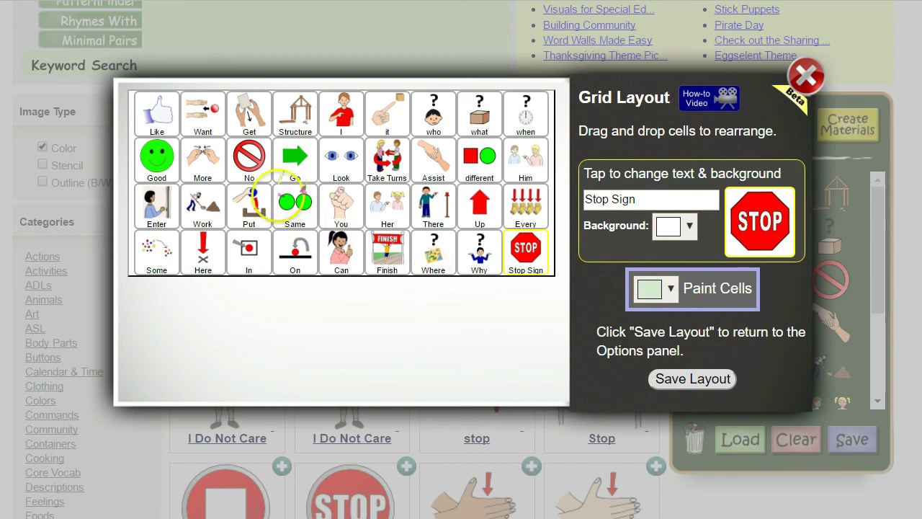
{"action": "left_click", "coordinate": [156, 114]}
{"action": "left_click", "coordinate": [203, 113]}
{"action": "left_click", "coordinate": [245, 111]}
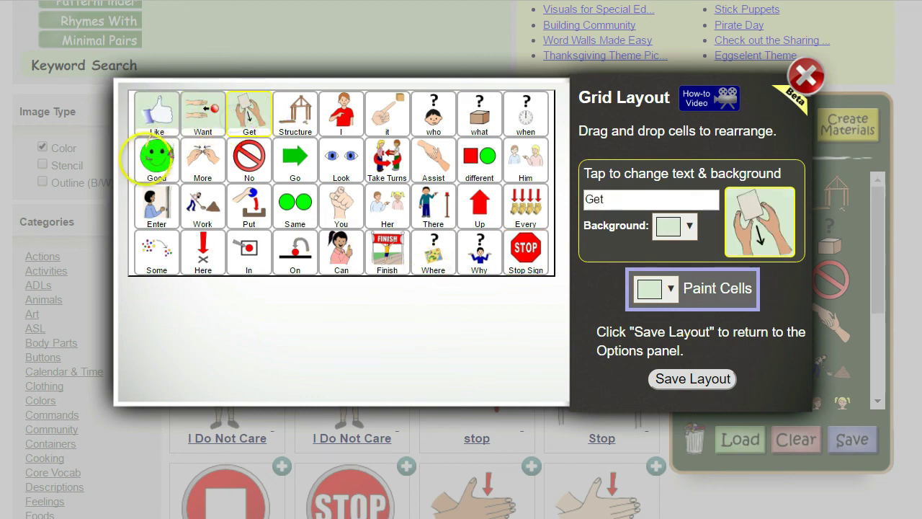
{"action": "left_click", "coordinate": [295, 159]}
{"action": "left_click", "coordinate": [339, 162]}
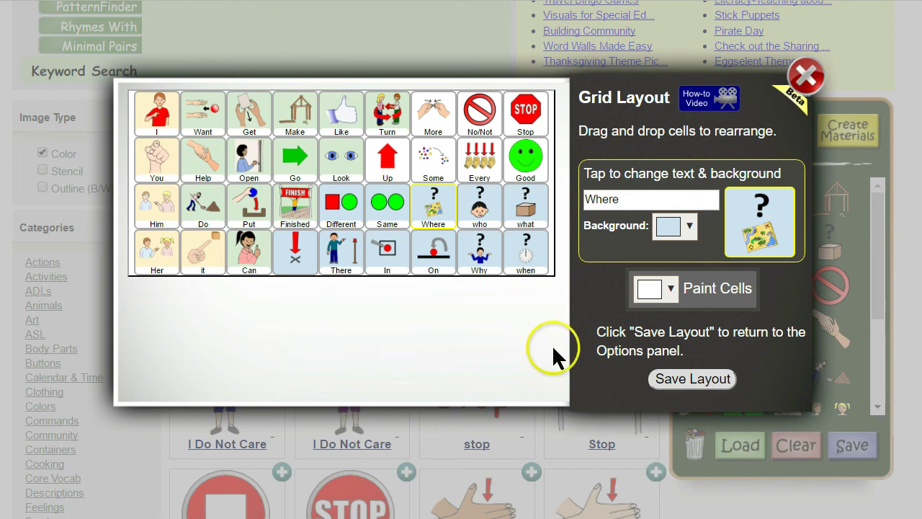
{"action": "left_click", "coordinate": [702, 381]}
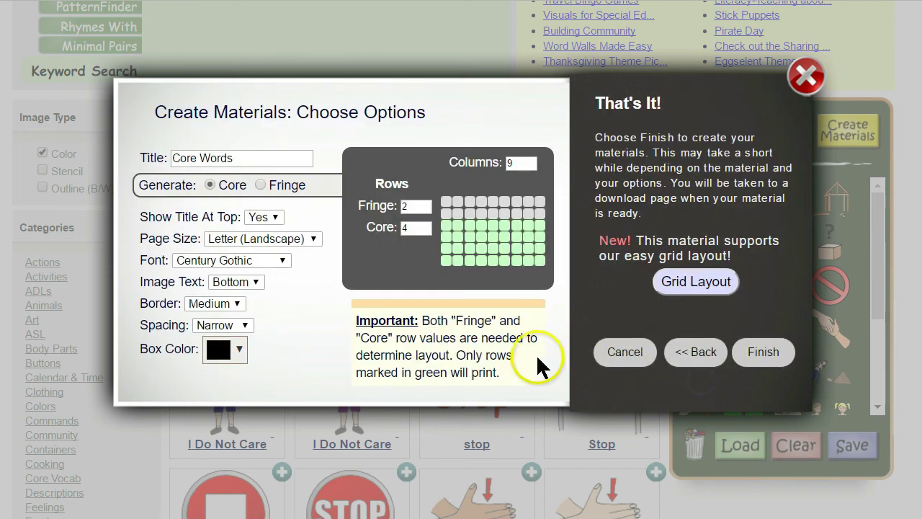
Generate the Core Words board, download it as a PDF and print it.
{"action": "left_click", "coordinate": [768, 359]}
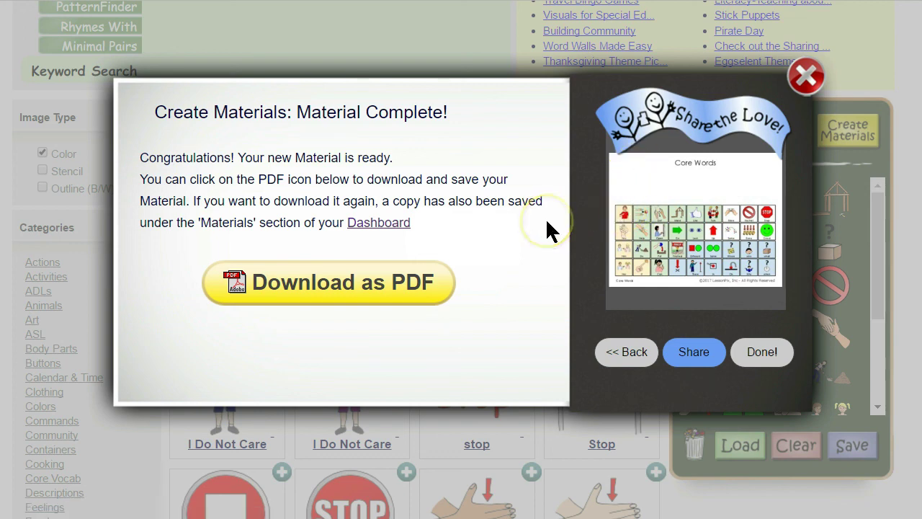
{"action": "left_click", "coordinate": [371, 282]}
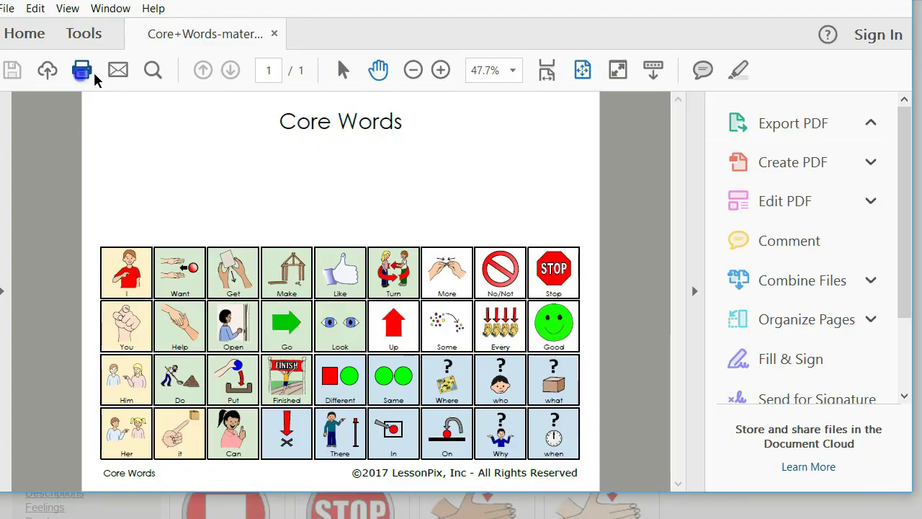
{"action": "left_click", "coordinate": [89, 71]}
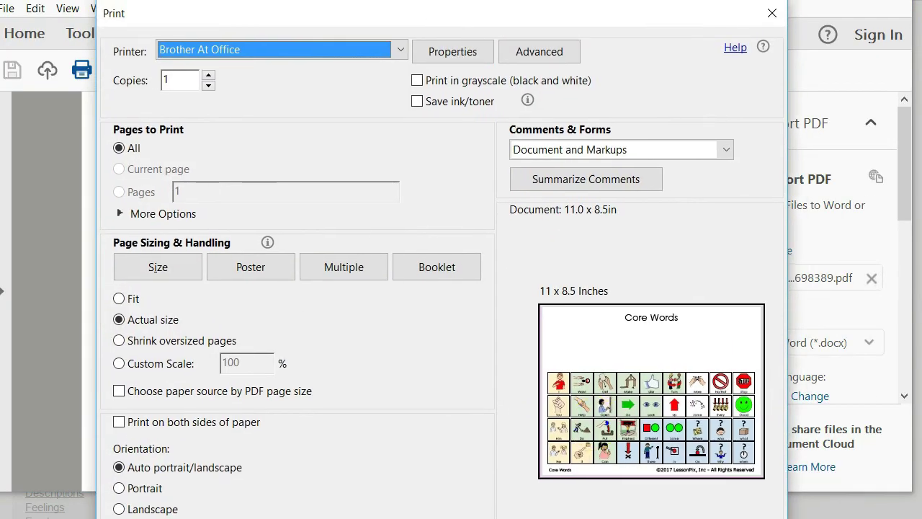
{"action": "key", "text": "Return"}
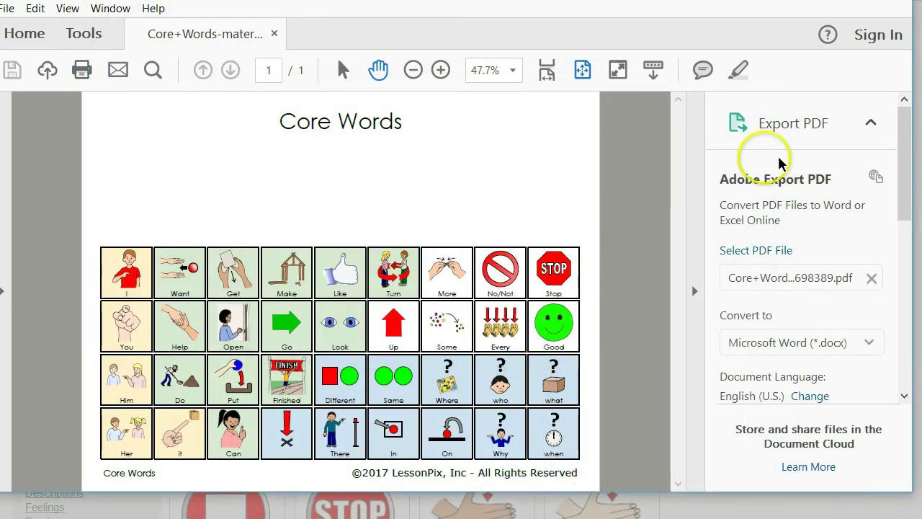
{"action": "key", "text": "ctrl+q"}
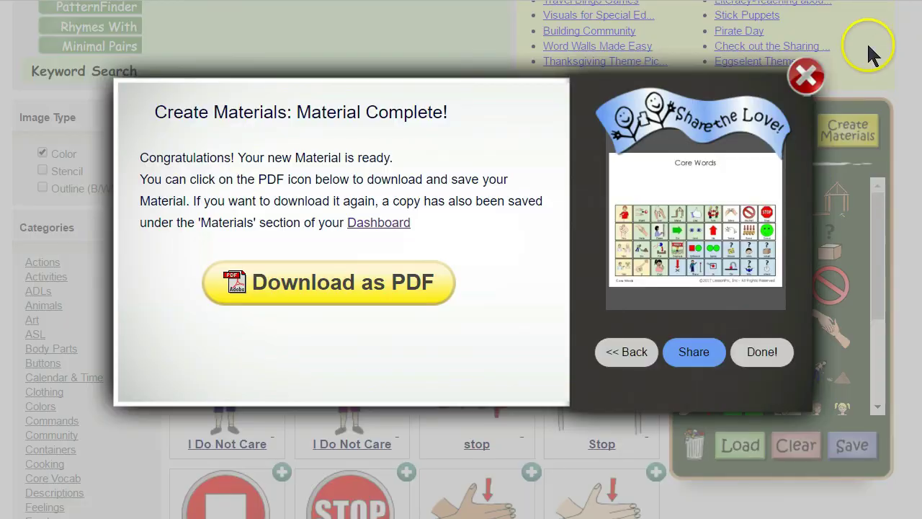
{"action": "left_click", "coordinate": [762, 350]}
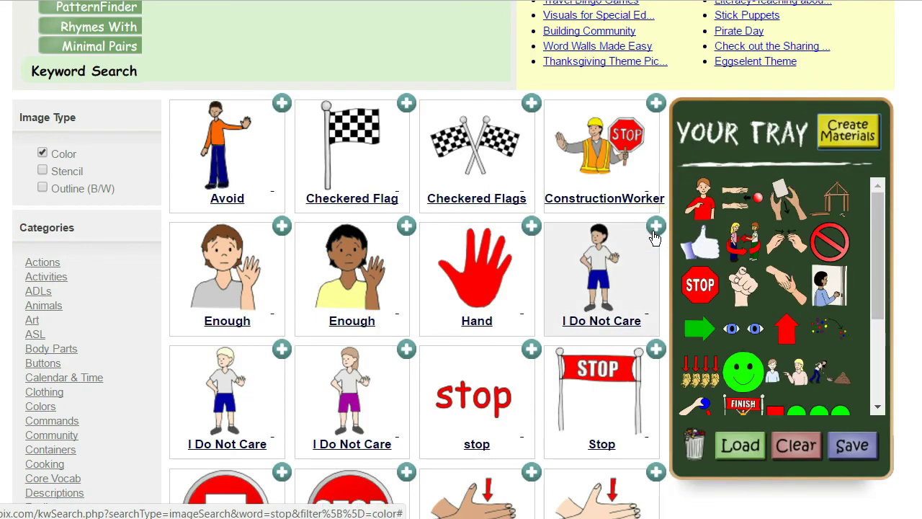
Clear the tray of core word pictures and search images for school.
{"action": "left_click", "coordinate": [795, 445]}
{"action": "left_click", "coordinate": [383, 348]}
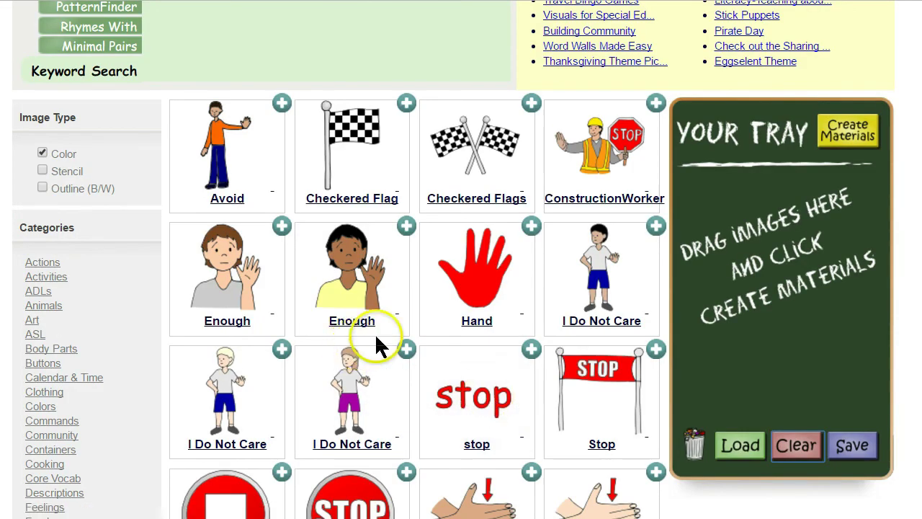
{"action": "scroll", "coordinate": [546, 267], "scroll_direction": "up", "scroll_amount": 3}
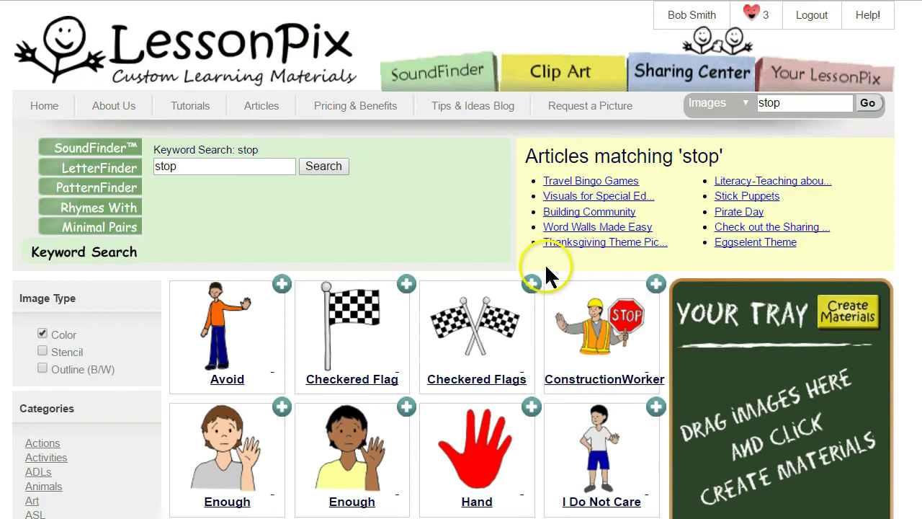
{"action": "left_click", "coordinate": [763, 102]}
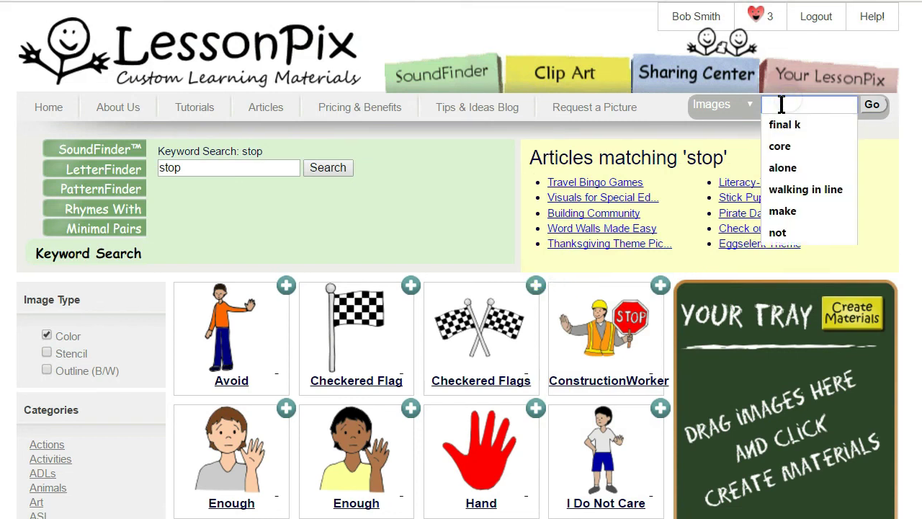
{"action": "type", "text": "school"}
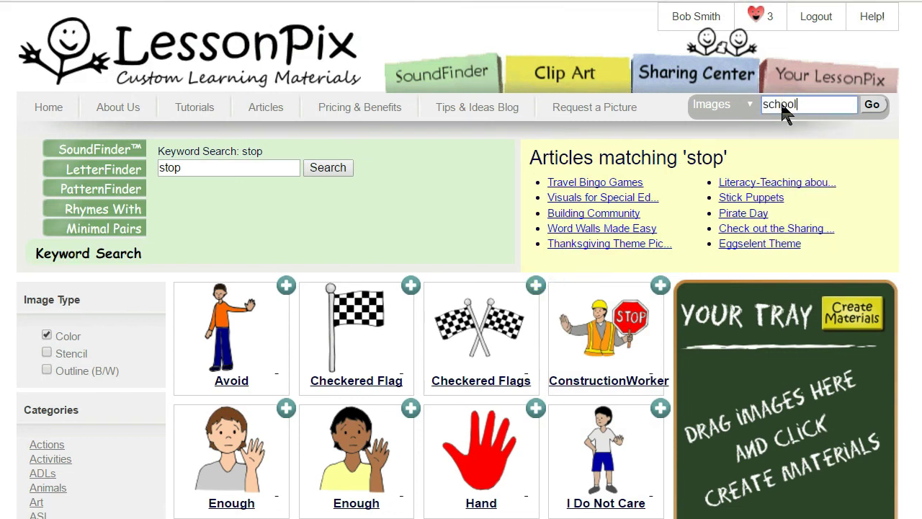
{"action": "key", "text": "Return"}
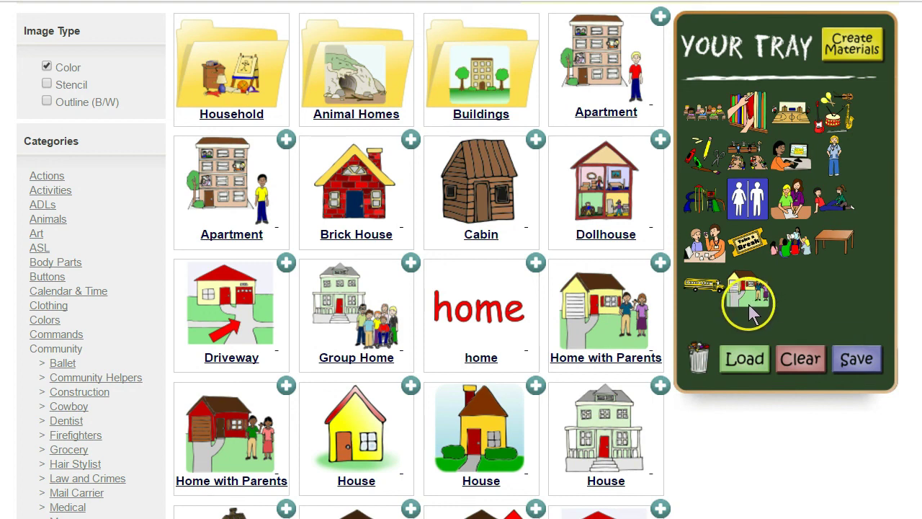
Start a new Communication Boards material and advance to the board options.
{"action": "left_click", "coordinate": [843, 46]}
{"action": "left_click", "coordinate": [263, 173]}
{"action": "type", "text": "fr"}
{"action": "left_click", "coordinate": [238, 192]}
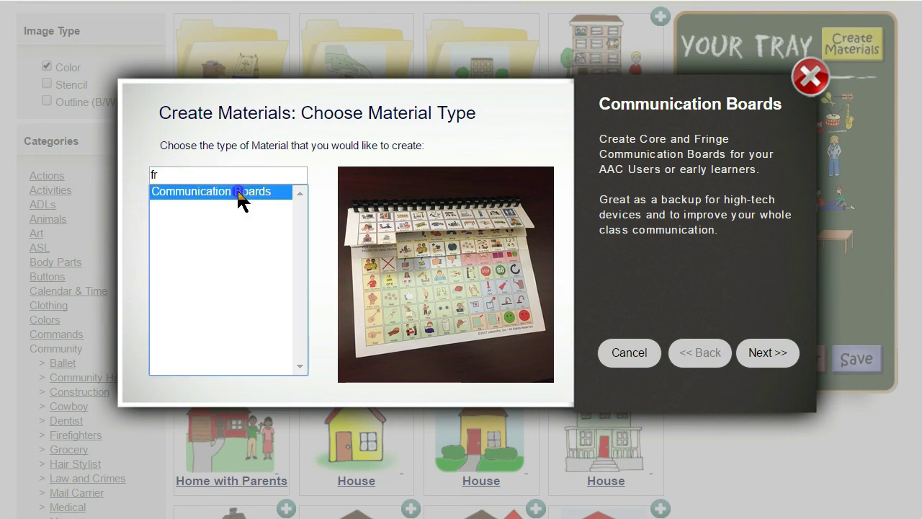
{"action": "left_click", "coordinate": [766, 352]}
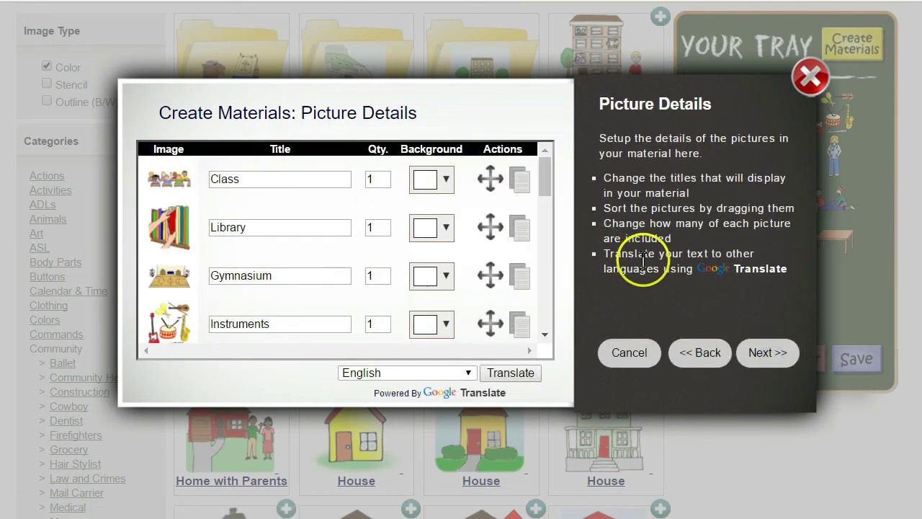
{"action": "left_click", "coordinate": [767, 353]}
Title the board 'At School' as a fringe board with 9 columns and 4 core rows.
{"action": "double_click", "coordinate": [226, 157]}
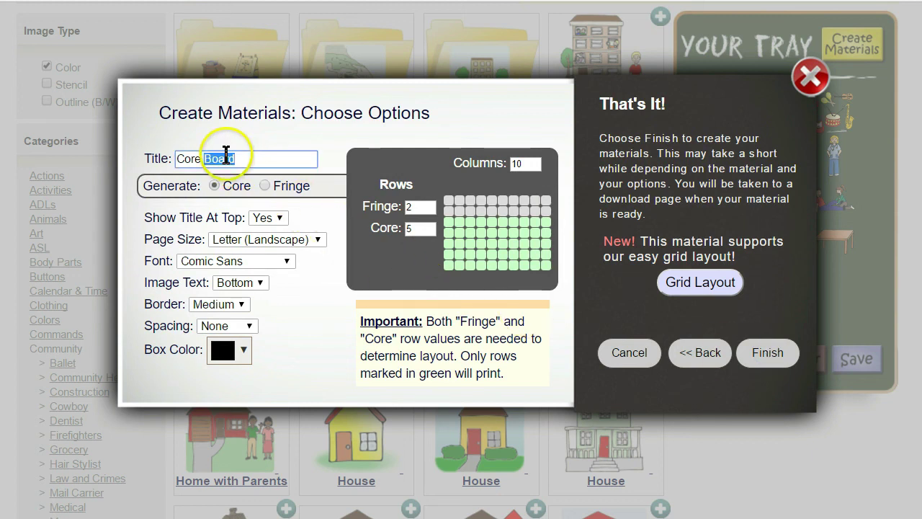
{"action": "type", "text": "At School"}
{"action": "left_click", "coordinate": [265, 185]}
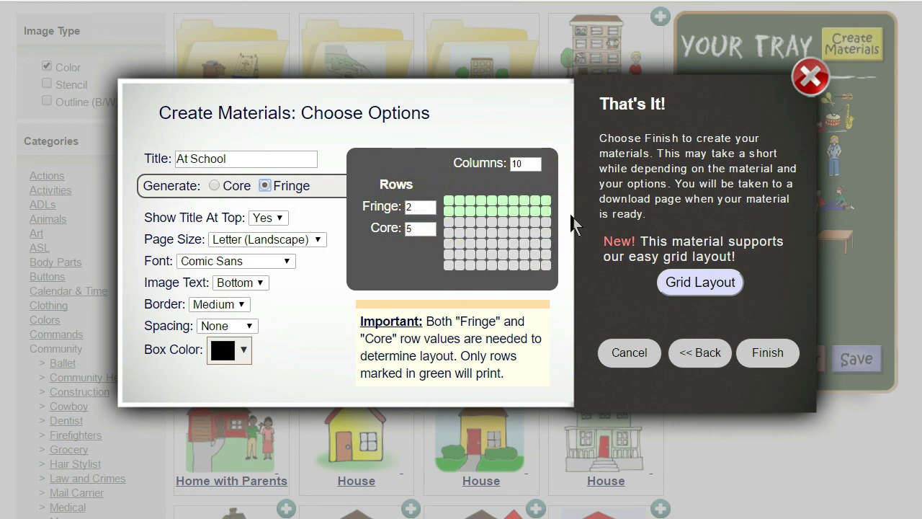
{"action": "left_click", "coordinate": [536, 164]}
{"action": "left_click", "coordinate": [535, 167]}
{"action": "left_click", "coordinate": [429, 231]}
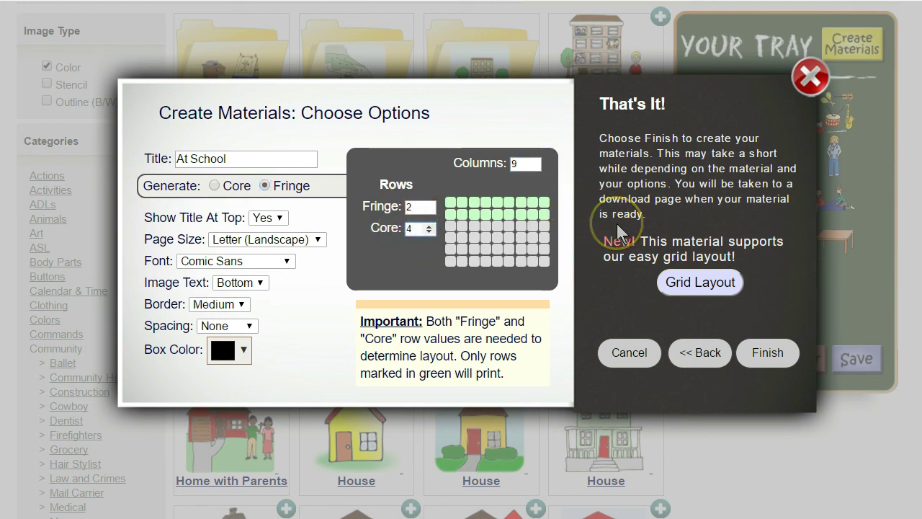
Set the font to Century Gothic and spacing to Narrow, and bring up the grid layout.
{"action": "left_click", "coordinate": [238, 262]}
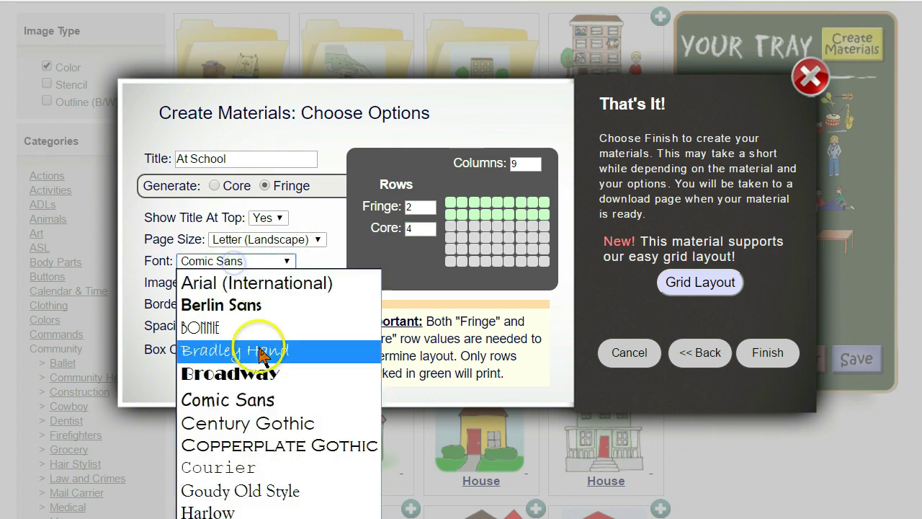
{"action": "left_click", "coordinate": [274, 429]}
{"action": "left_click", "coordinate": [236, 327]}
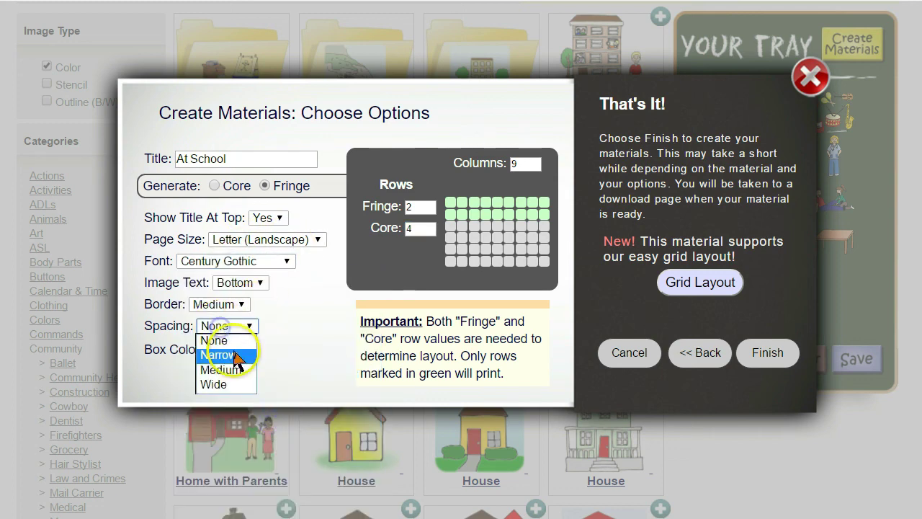
{"action": "left_click", "coordinate": [220, 354]}
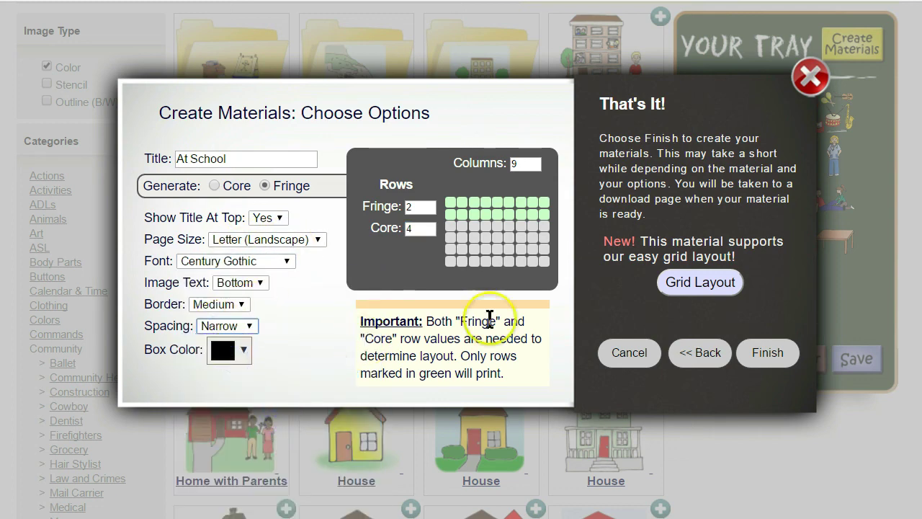
{"action": "left_click", "coordinate": [718, 282]}
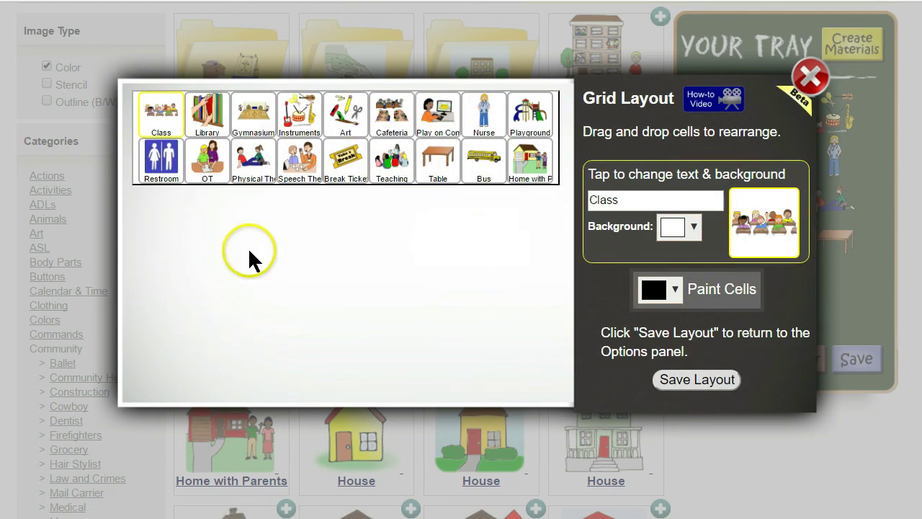
Relabel the Home with Parents picture as 'Home' and swap the Bus and Class pictures.
{"action": "left_click", "coordinate": [530, 160]}
{"action": "left_click", "coordinate": [644, 199]}
{"action": "type", "text": "Home"}
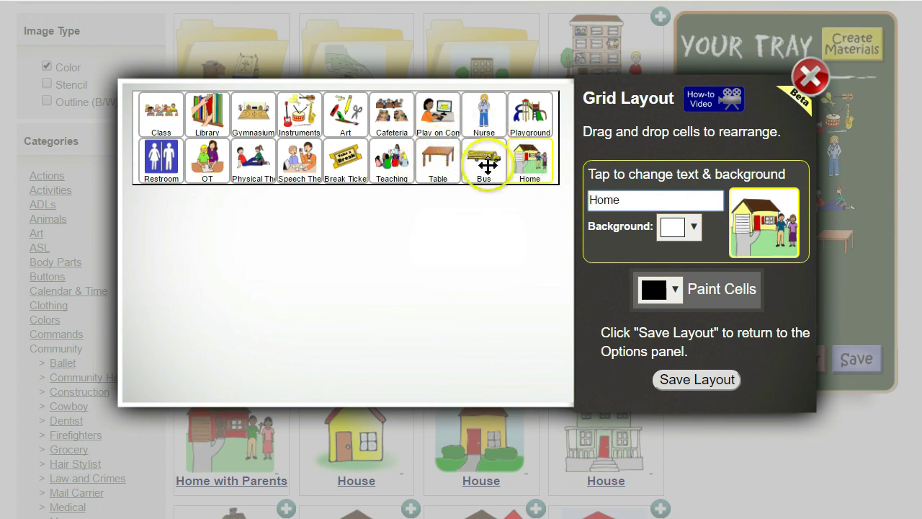
{"action": "left_click_drag", "start_coordinate": [483, 159], "coordinate": [164, 122]}
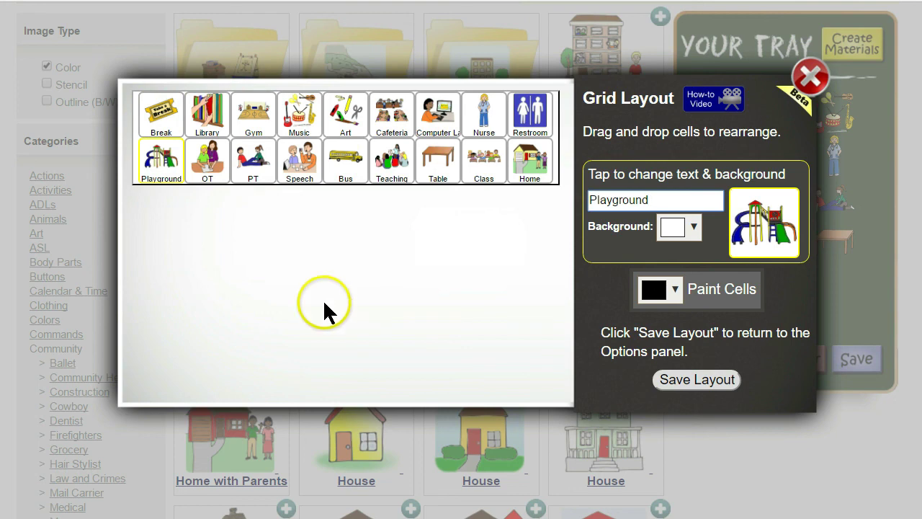
Save the grid layout, generate the At School board and download it as a PDF.
{"action": "left_click", "coordinate": [696, 380]}
{"action": "left_click", "coordinate": [765, 352]}
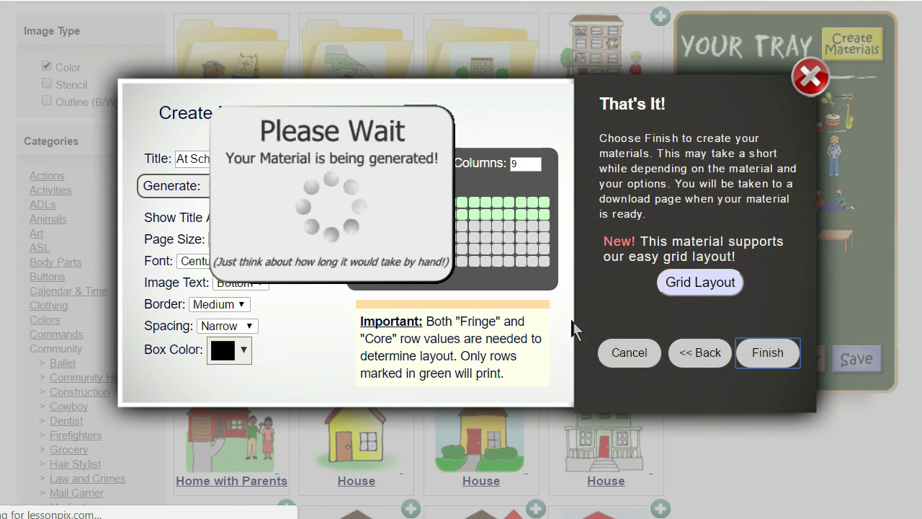
{"action": "left_click", "coordinate": [315, 291]}
Download the generated At School PDF and view it in Acrobat Reader.
{"action": "left_click", "coordinate": [446, 287]}
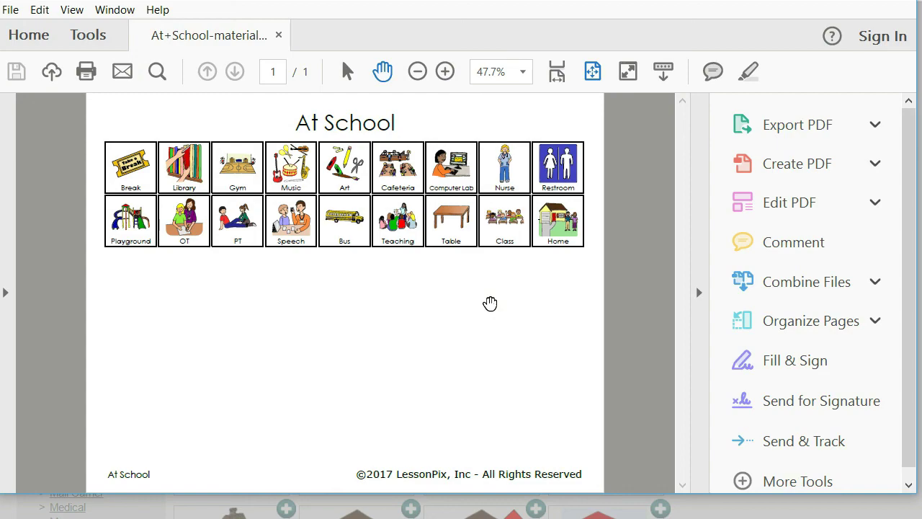
{"action": "left_click", "coordinate": [333, 302]}
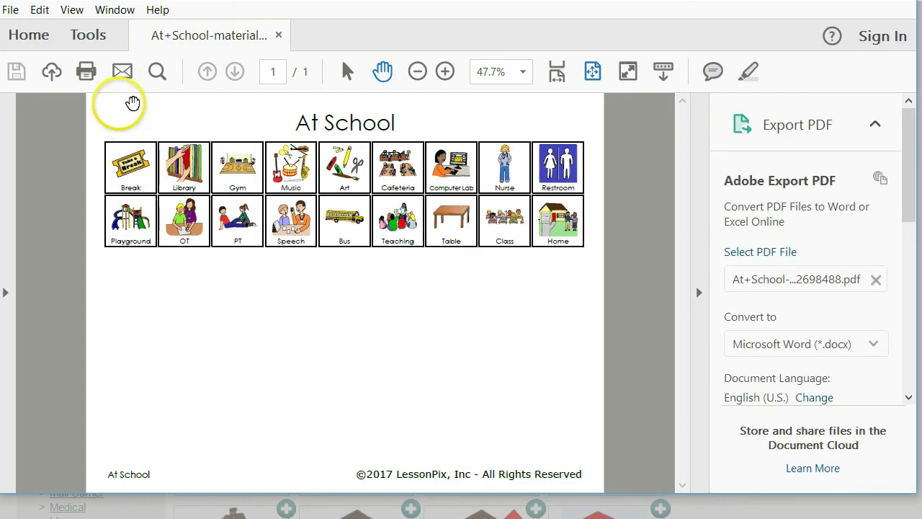